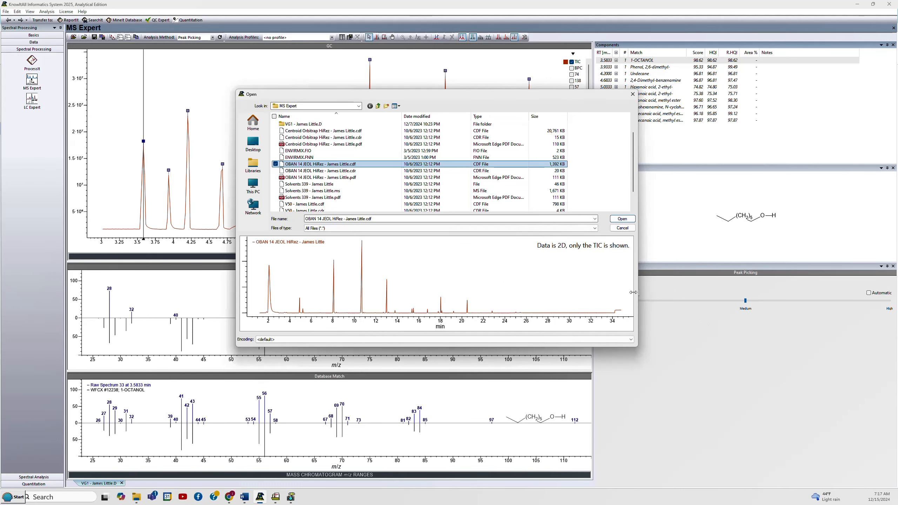
Open the OBAN 14 JEOL HiRez CDF data file from the MS Expert folder.
click(348, 164)
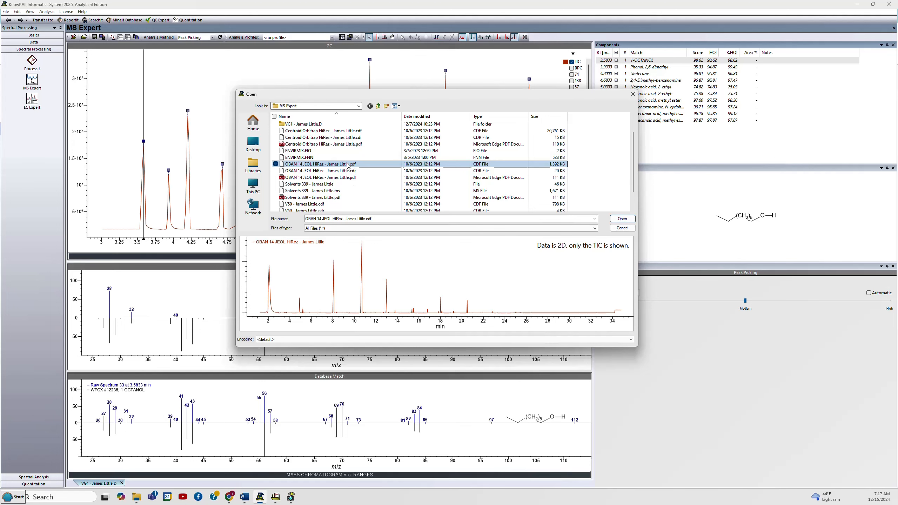
click(615, 222)
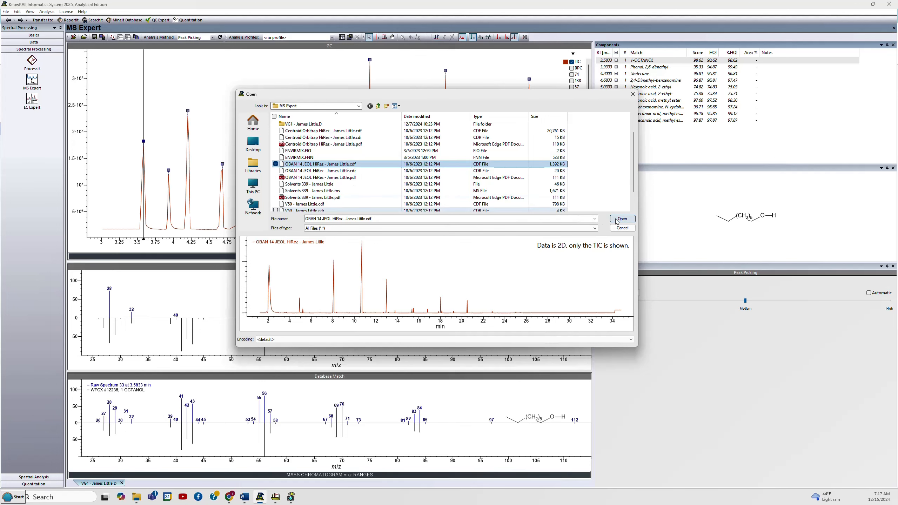
click(622, 219)
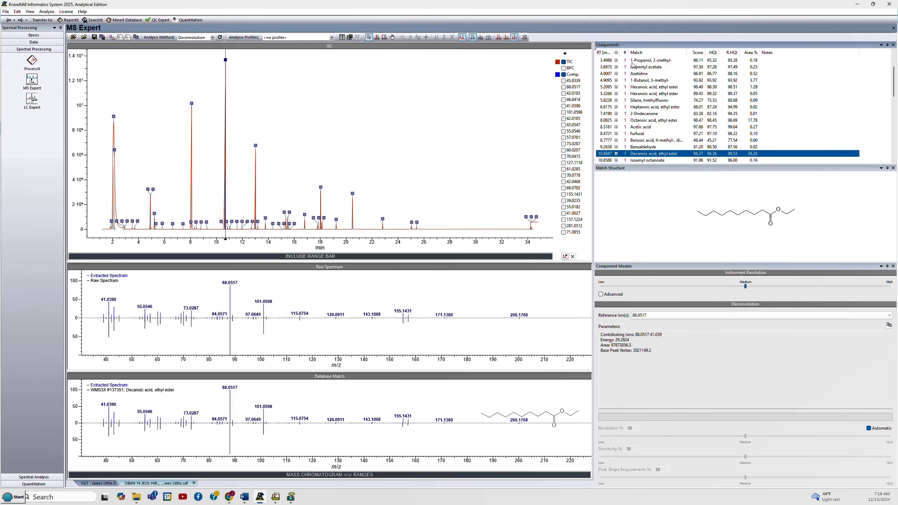
Browse the deconvoluted components list, stepping through components to compare their spectra and matches.
click(642, 74)
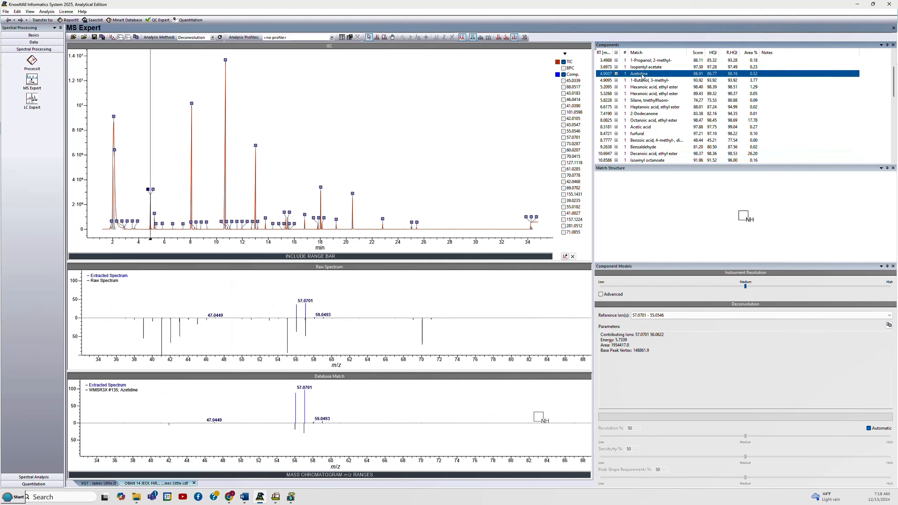
key(Down)
key(Down)
key(Down)
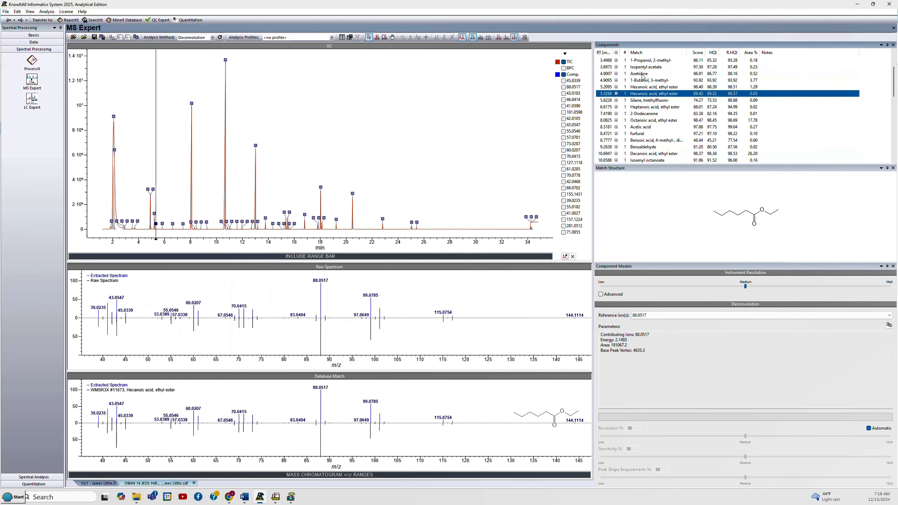
key(Up)
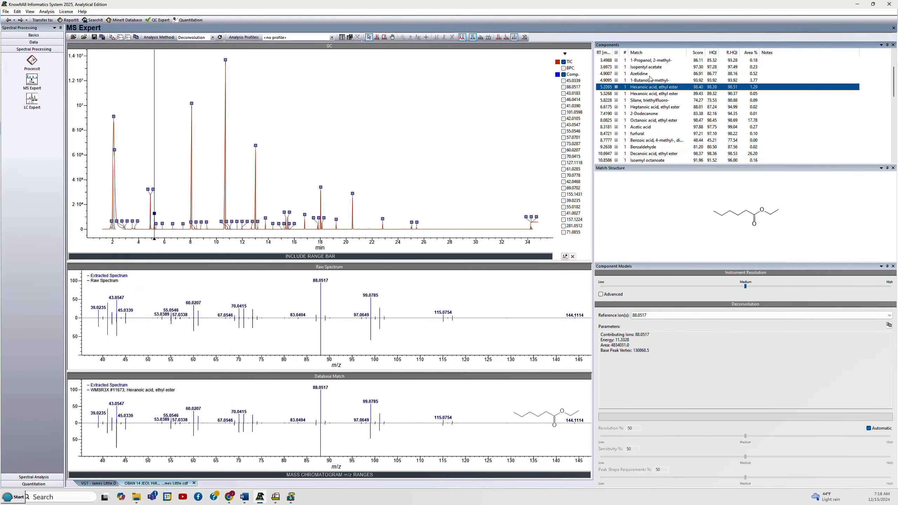
Expand the hit list of the Hexanoic acid, ethyl ester component at 5.2095 min and rank Pentanoic acid <3-methyl-, ethyl-> ester highest.
click(616, 87)
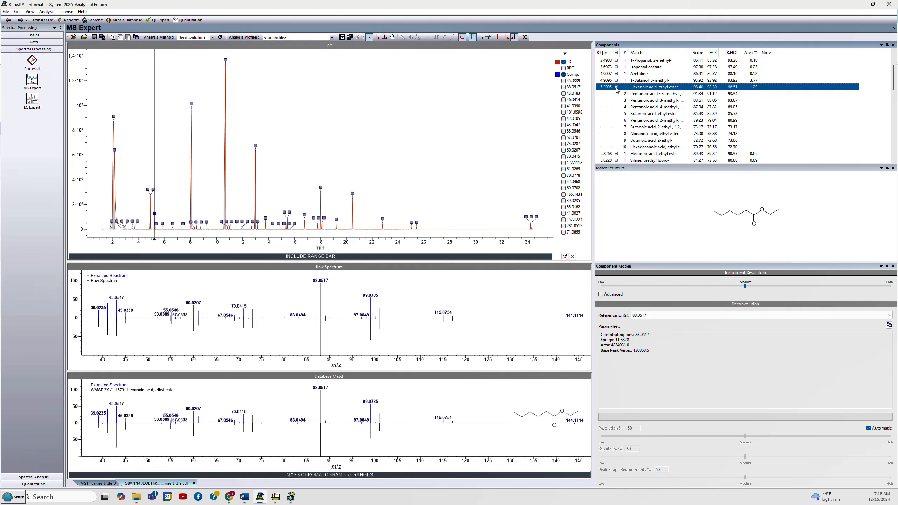
click(639, 94)
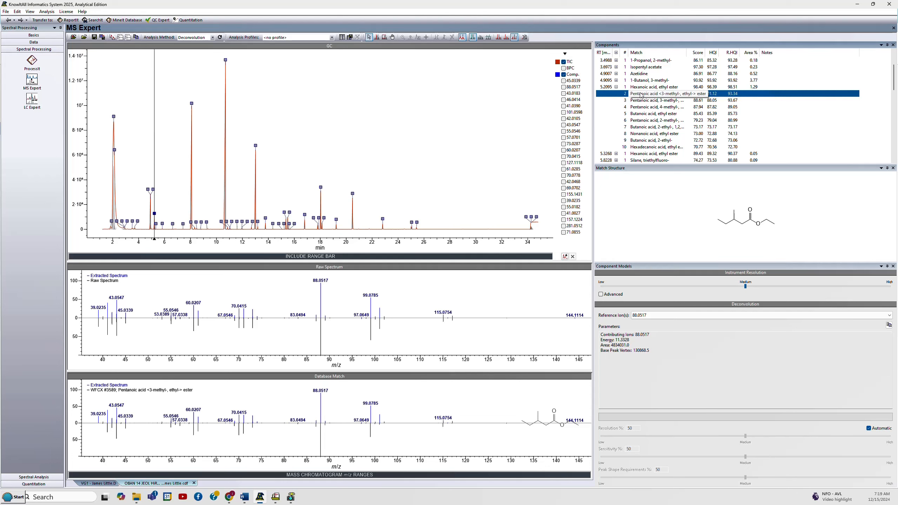
right_click(640, 95)
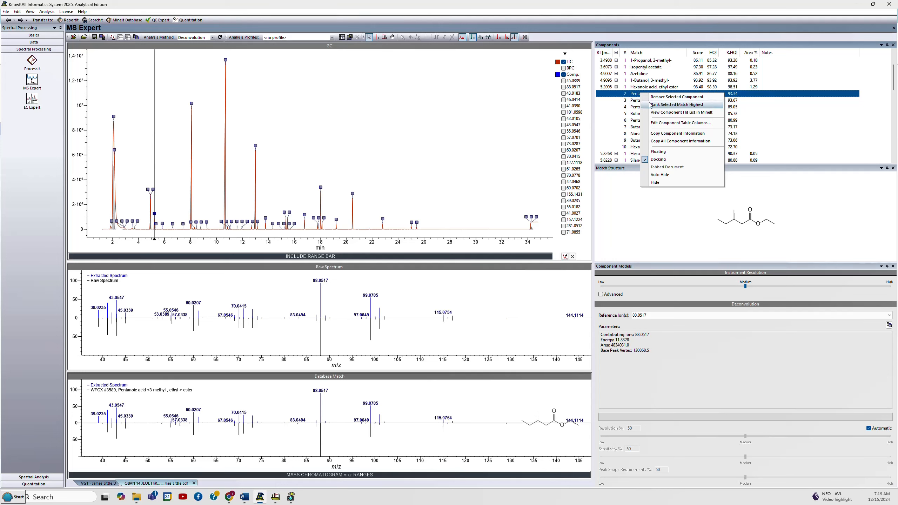
click(649, 104)
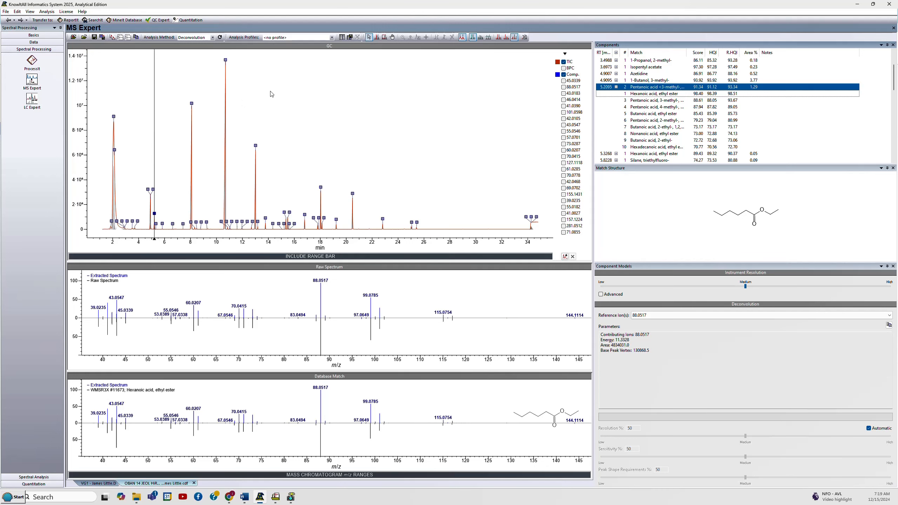
Switch the analysis method to Peak Picking for comparison, and on to Manual.
click(212, 38)
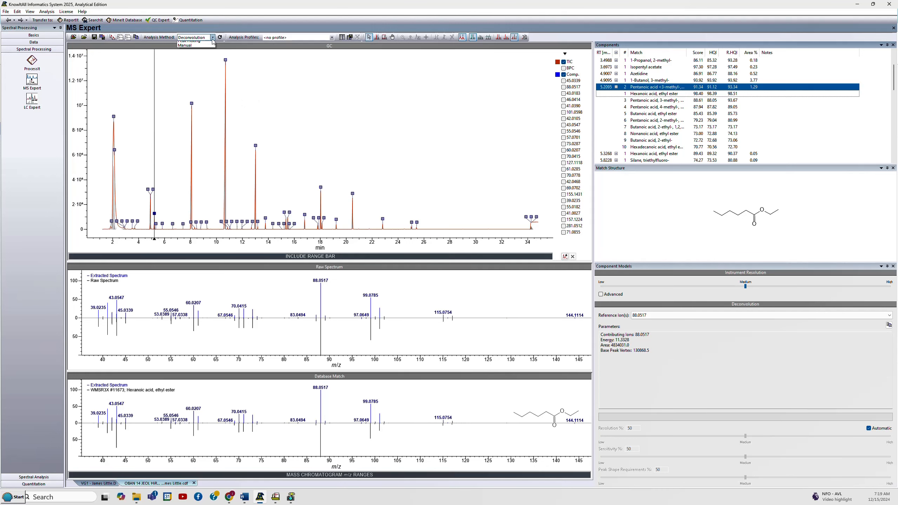
click(205, 49)
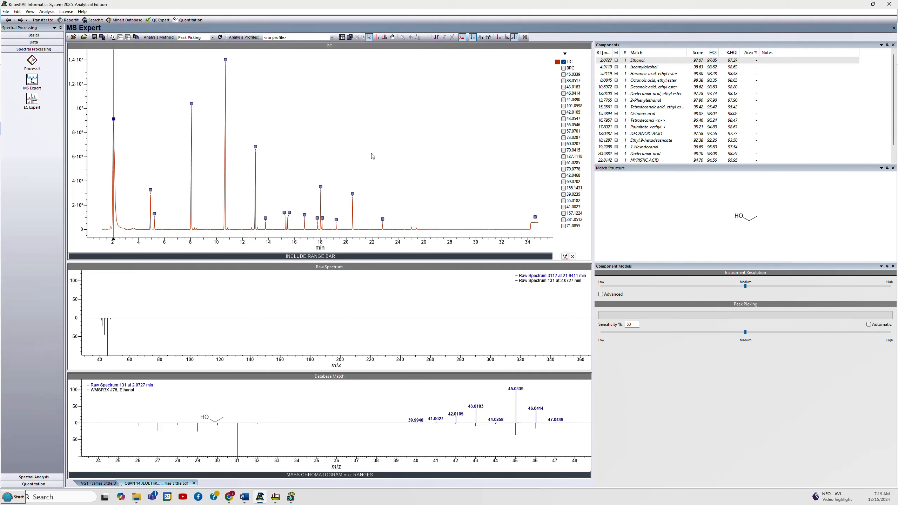
click(212, 37)
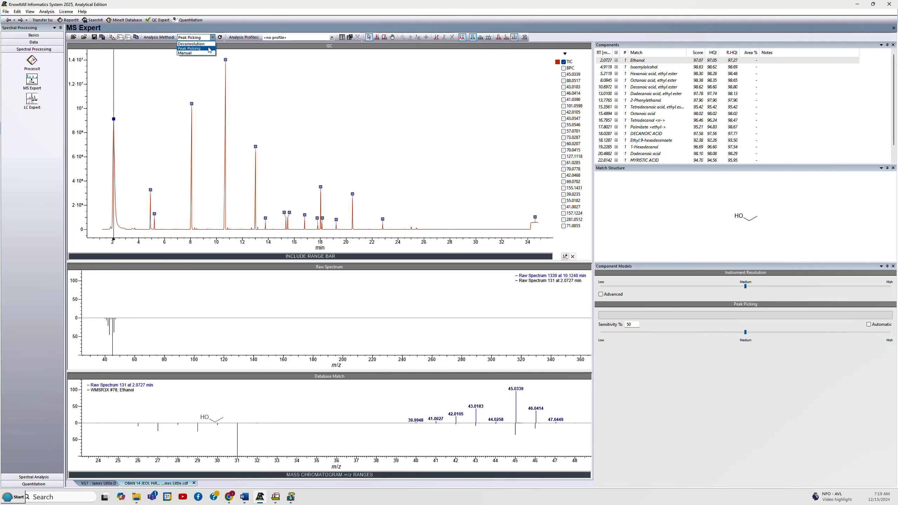
click(207, 53)
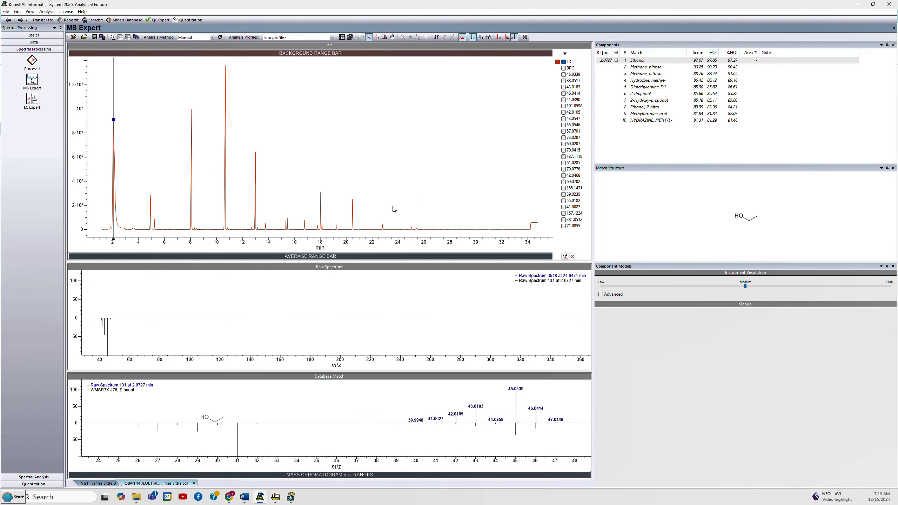
Switch between the VG1 and OBAN 14 data tabs to compare their results.
click(93, 483)
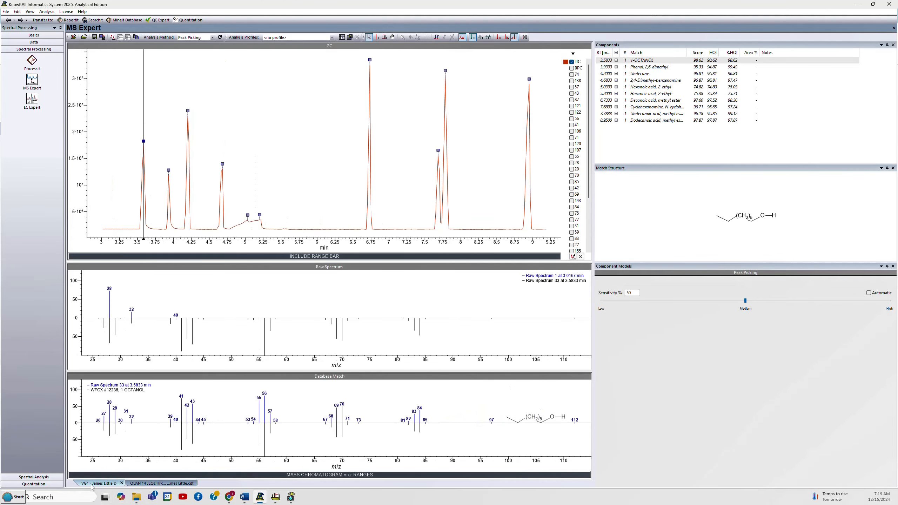
click(160, 484)
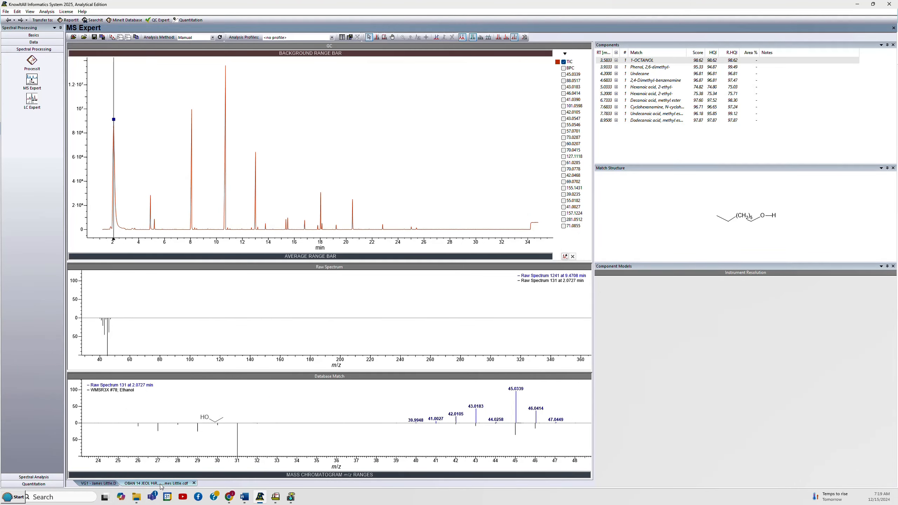
click(116, 484)
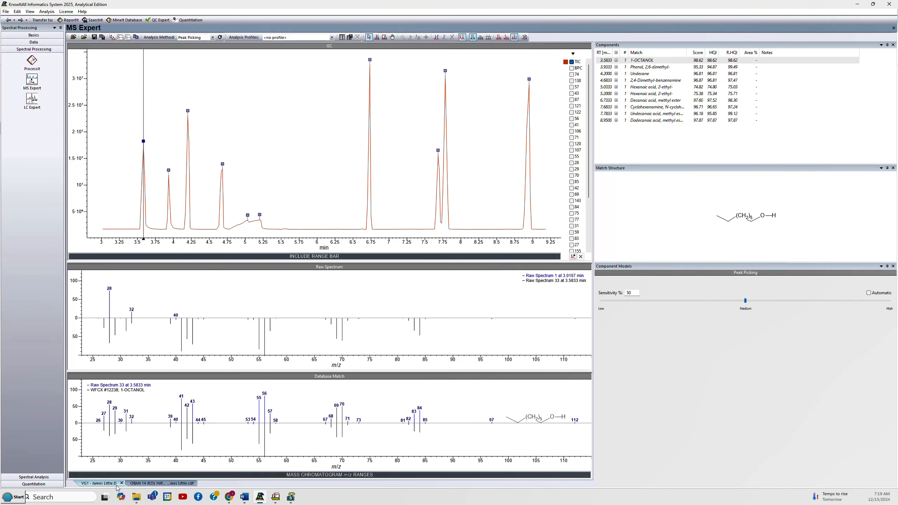
click(143, 484)
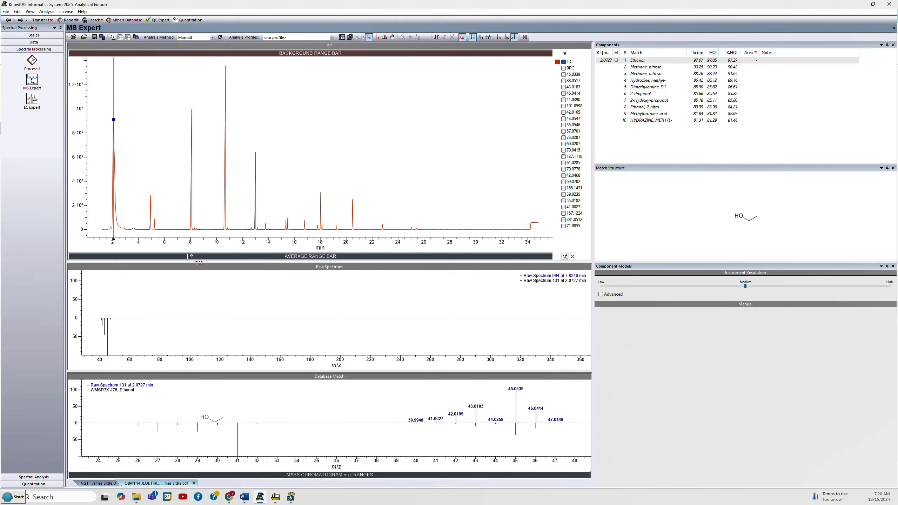
Set an average range of about 7.82–8.25 min on the peak near 8 min, with background ranges on both sides.
drag(189, 256, 193, 256)
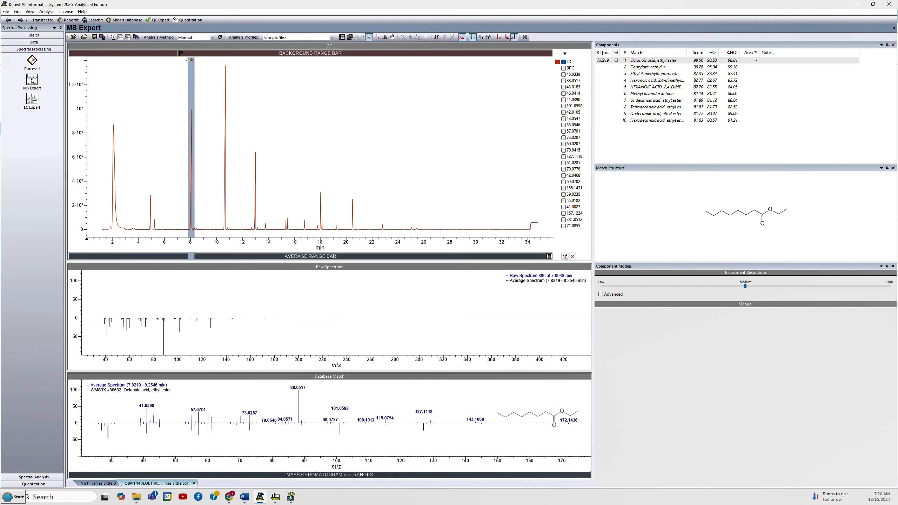
drag(179, 52, 200, 53)
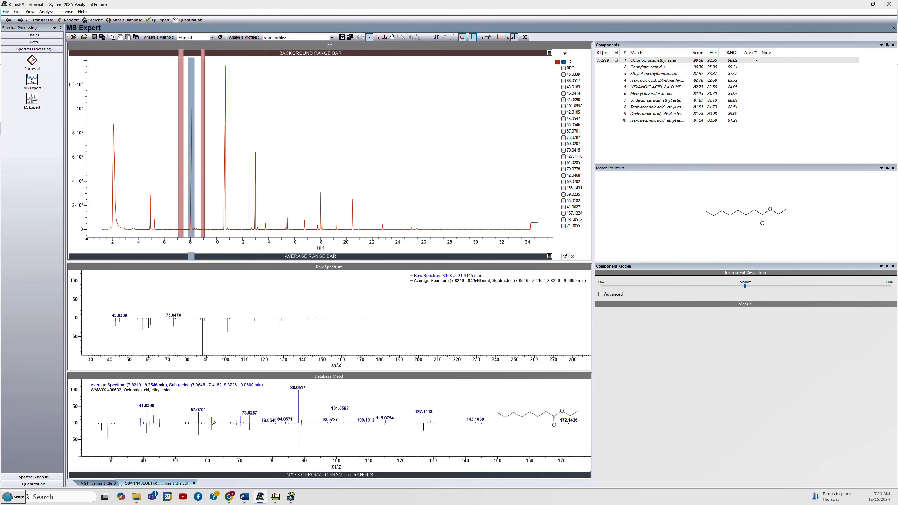
Enlarge the database match pane by collapsing the raw spectrum pane.
click(113, 389)
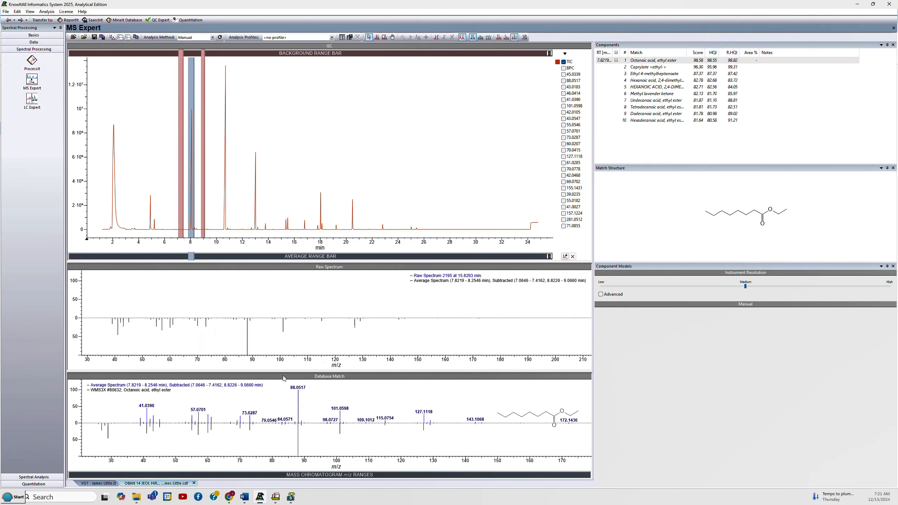
drag(281, 374, 280, 281)
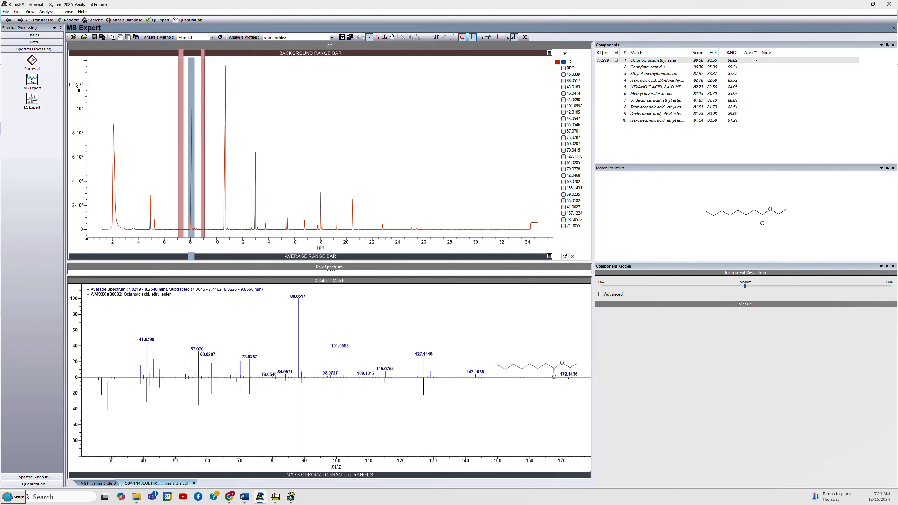
In Settings, set the ion chromatogram relative-intensity filter to 10 %, apply it, and review the searchable databases.
click(6, 12)
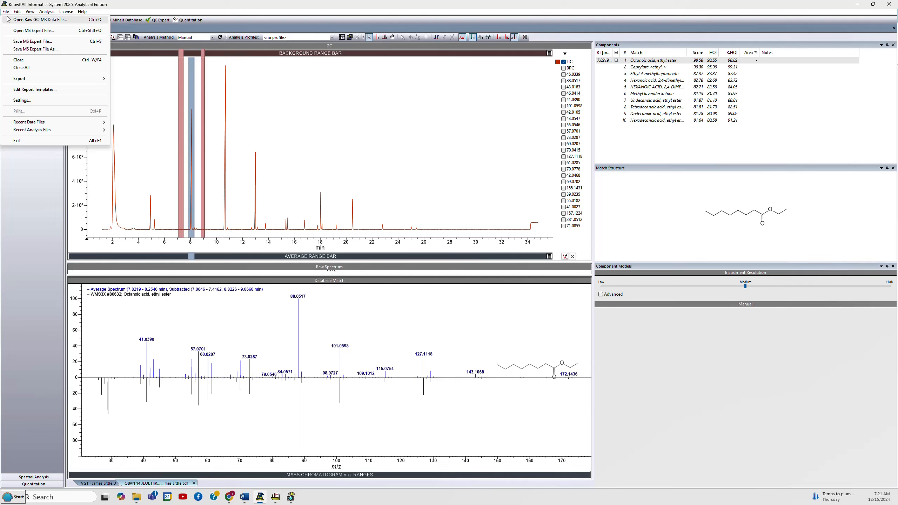
click(22, 101)
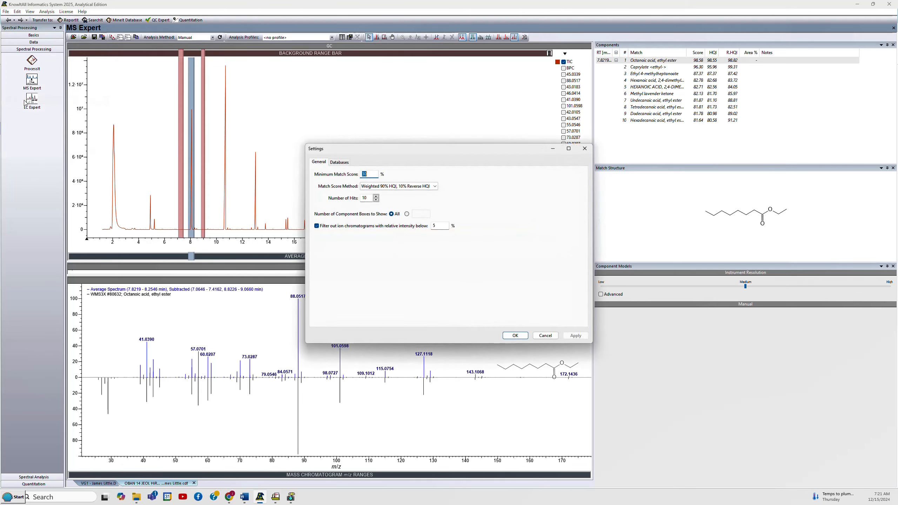
click(318, 163)
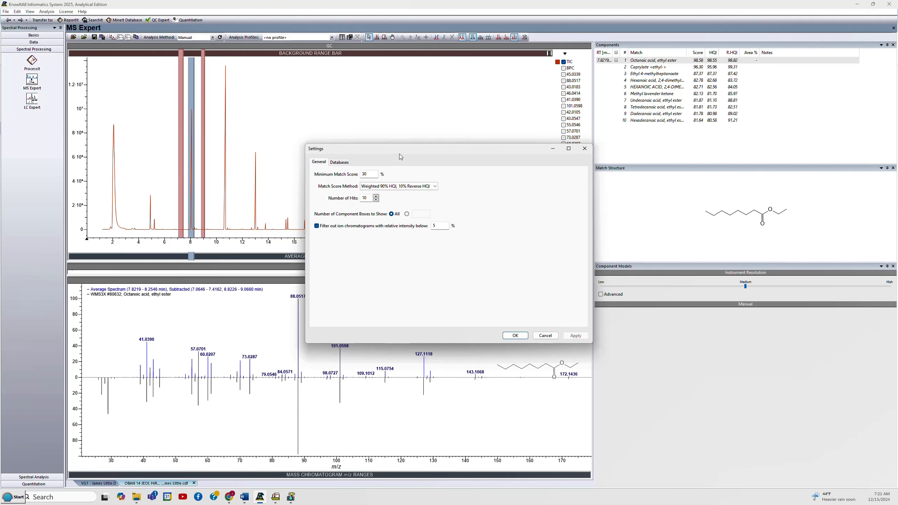
drag(400, 151, 190, 151)
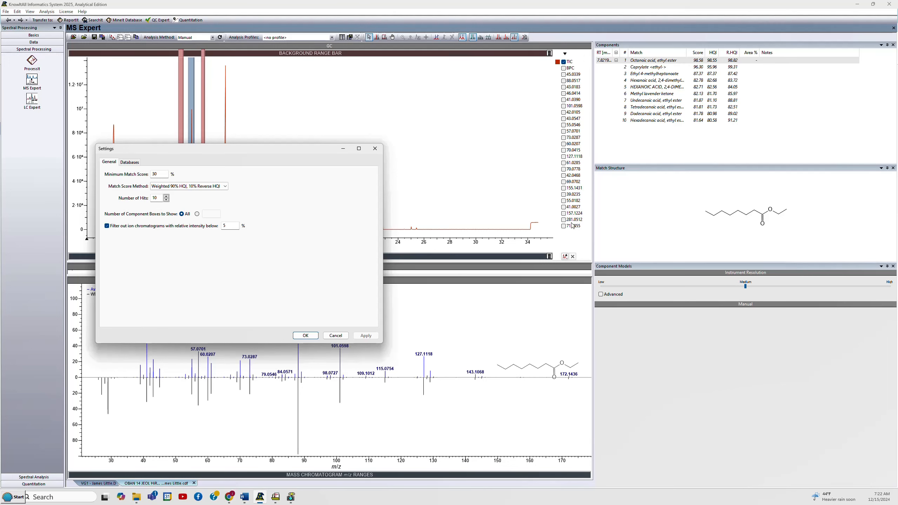
double_click(228, 227)
text(10)
click(364, 336)
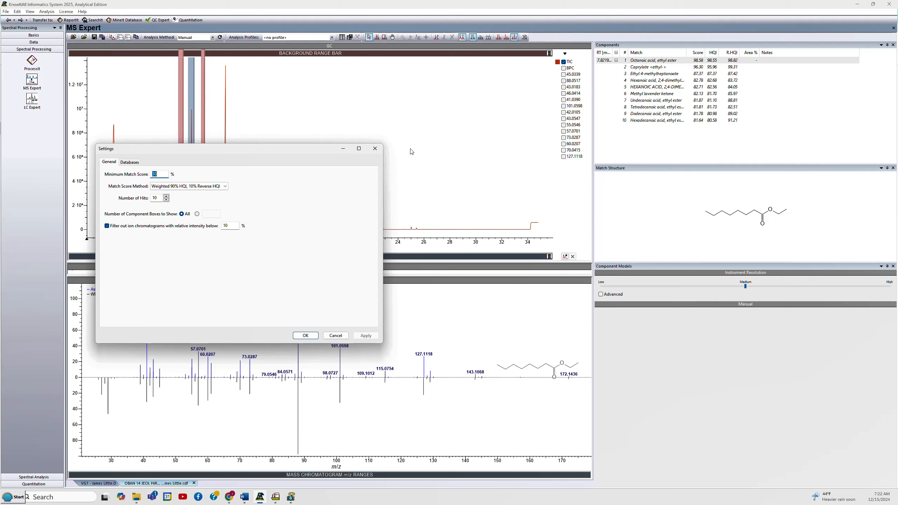
click(130, 163)
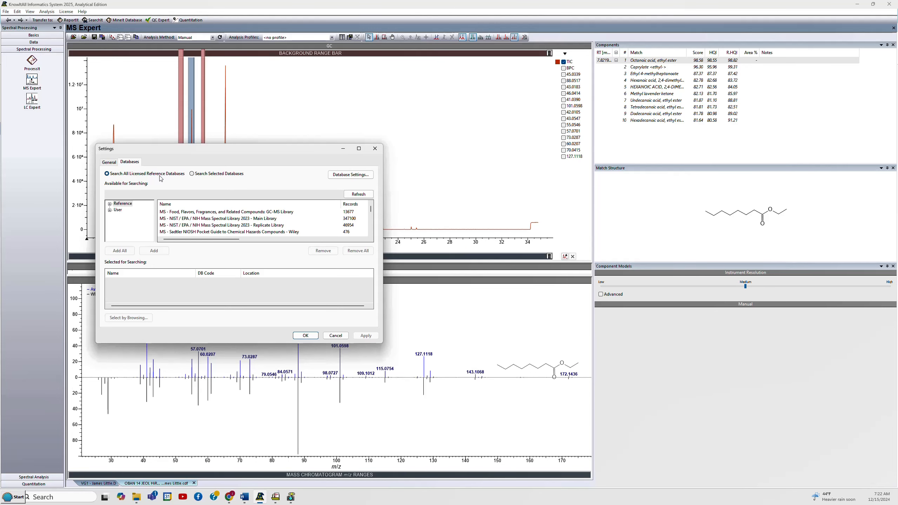
click(310, 335)
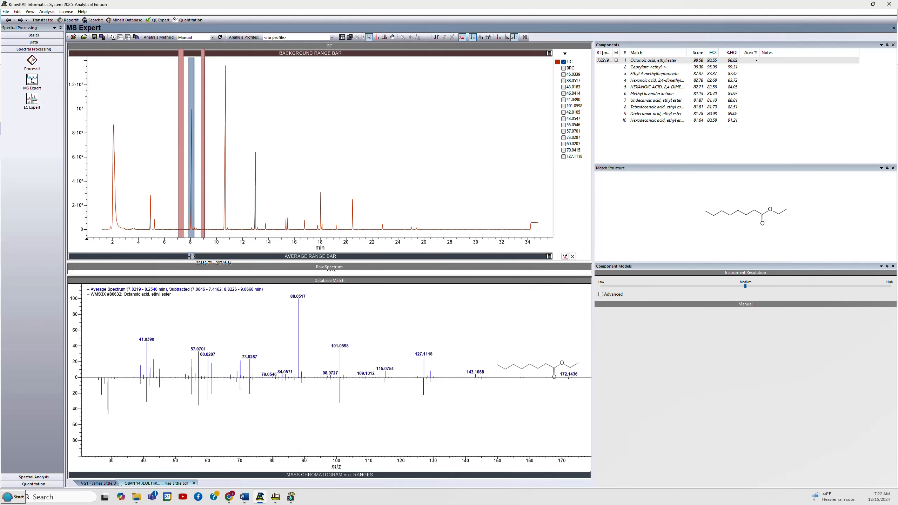
Move the average range to about 10.36–10.80 min and the background ranges to flank that peak.
drag(191, 256, 224, 255)
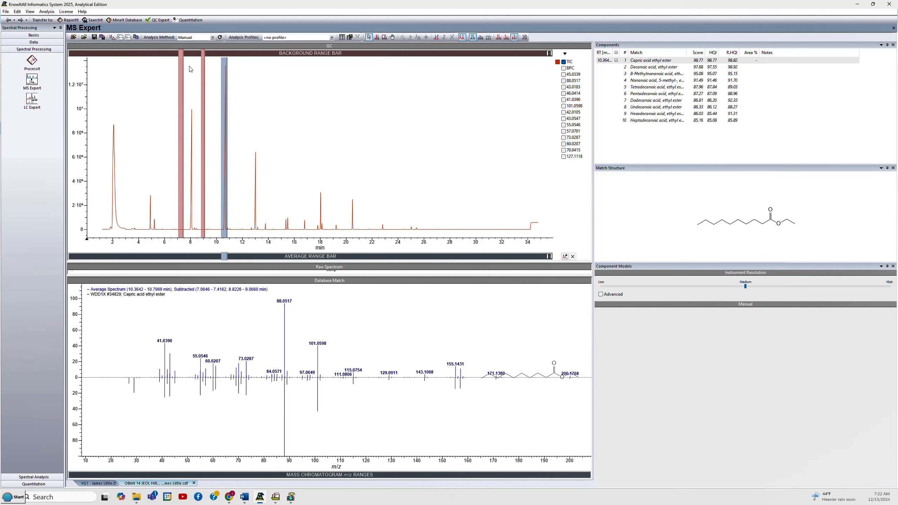
drag(180, 53, 214, 62)
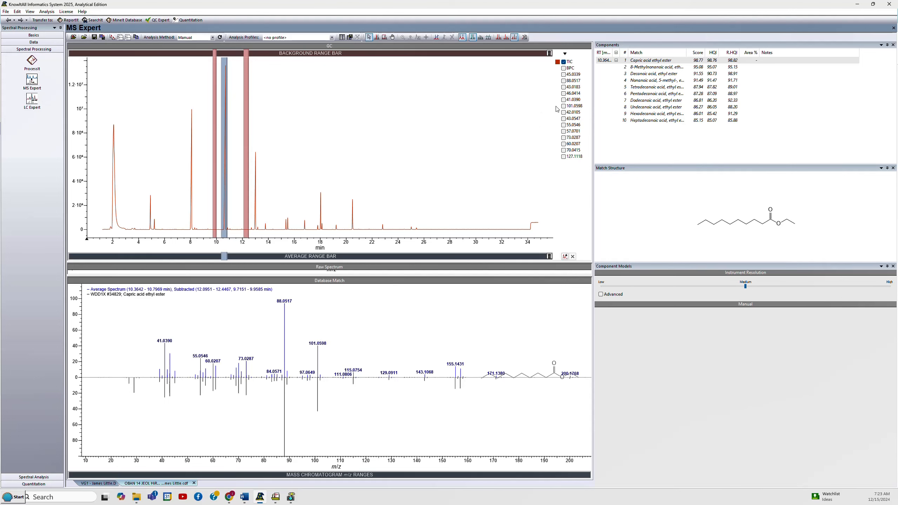
Clear the average range and the background ranges from the chromatogram.
click(548, 256)
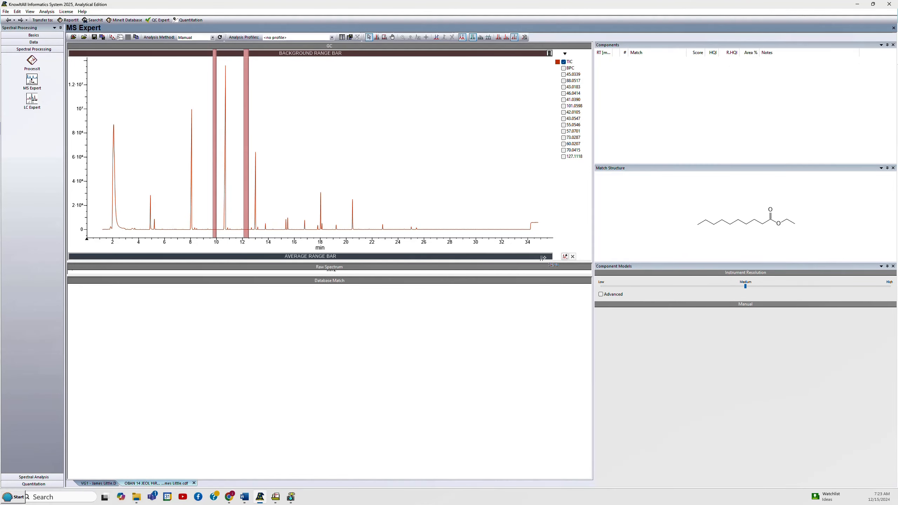
click(549, 53)
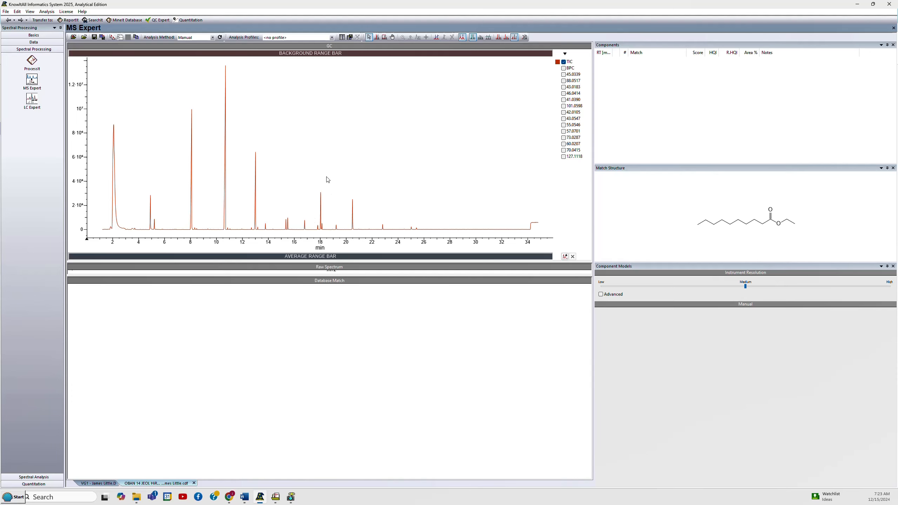
Switch the chromatogram to Box Zoom Mode.
right_click(324, 144)
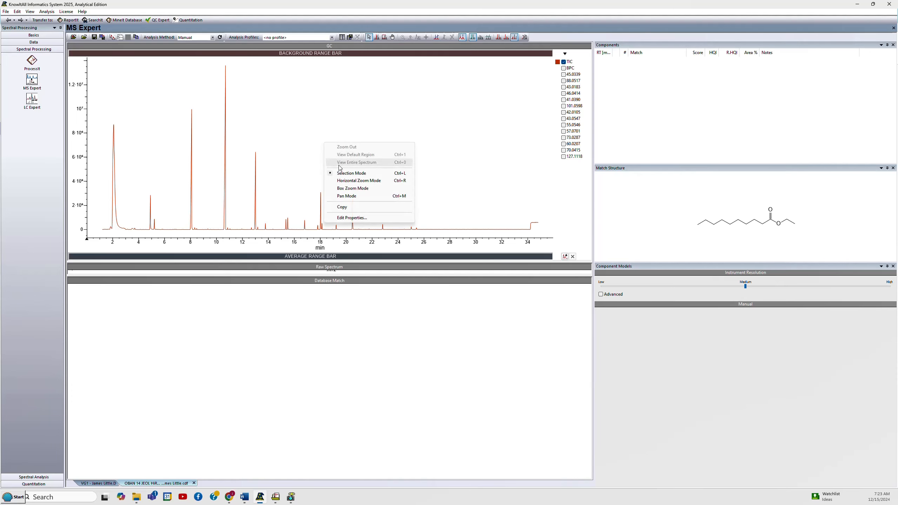
click(341, 189)
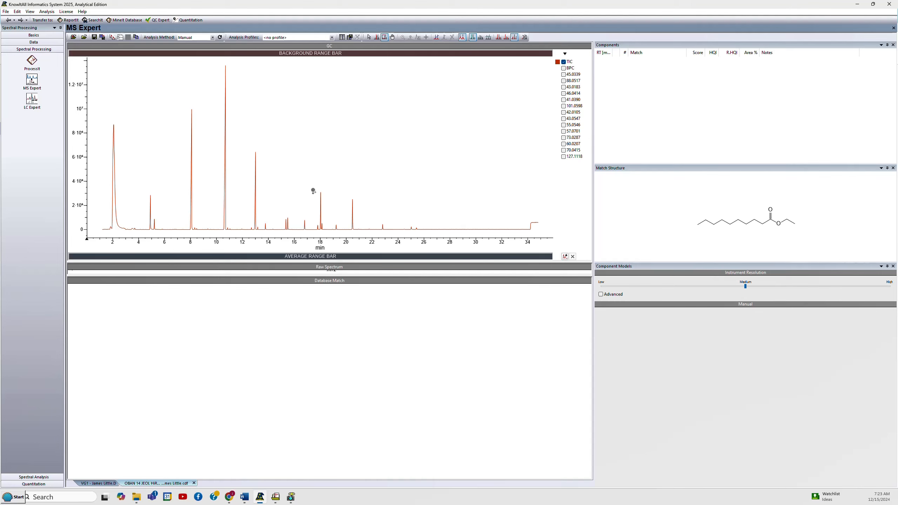
Zoom to the 17.5–18.4 min region, set the average range to about 17.78–17.83 min, and add background ranges flanking that peak.
drag(313, 190, 325, 233)
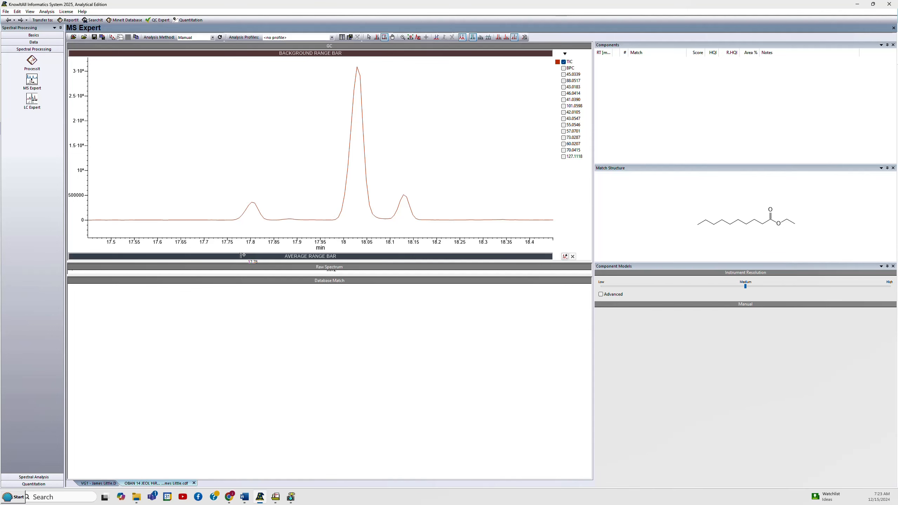
drag(240, 256, 264, 256)
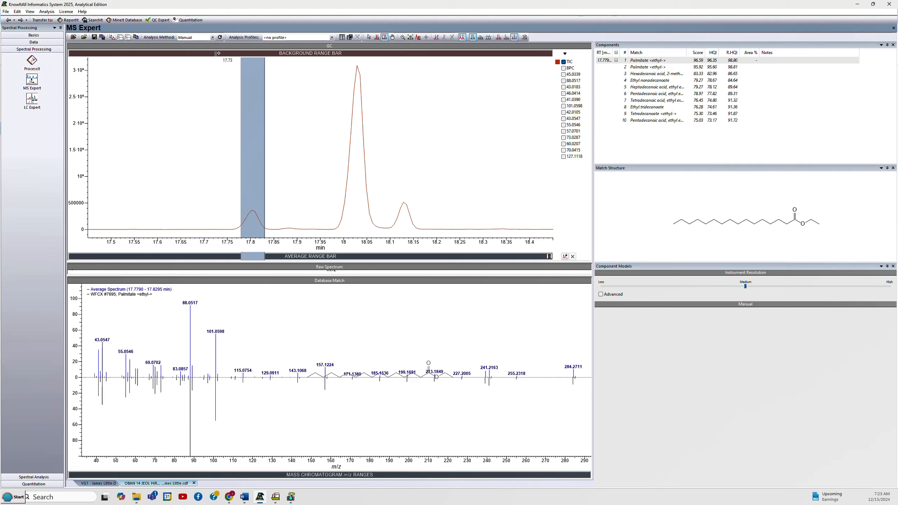
drag(216, 53, 223, 53)
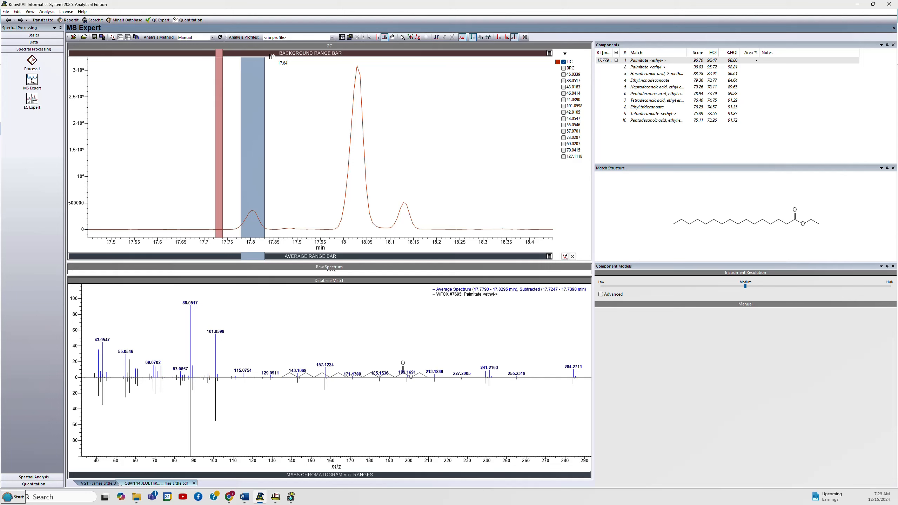
drag(271, 56, 276, 56)
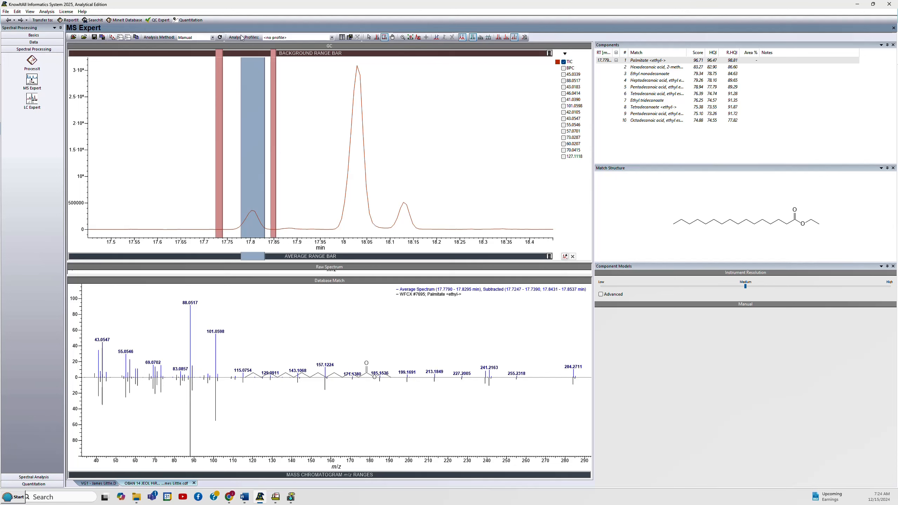
Switch the analysis method to Deconvolution and select the component at about 17.8 min.
click(213, 38)
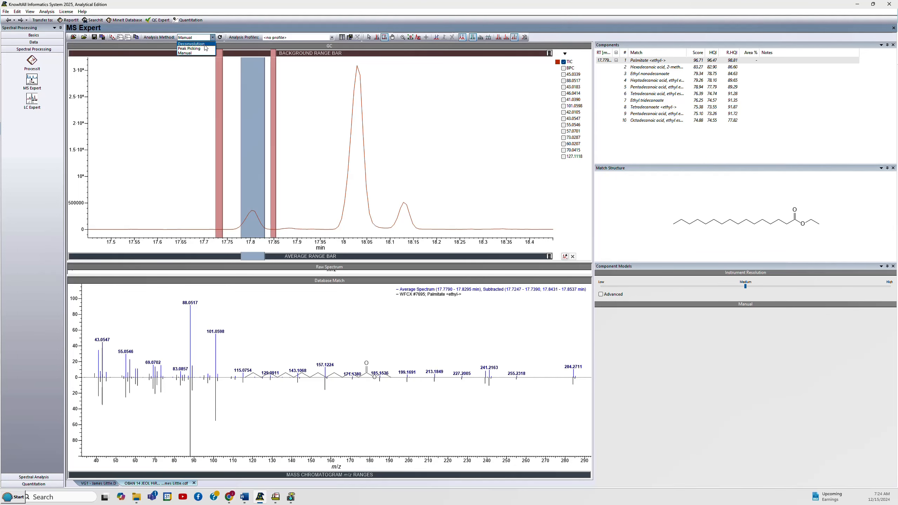
click(204, 45)
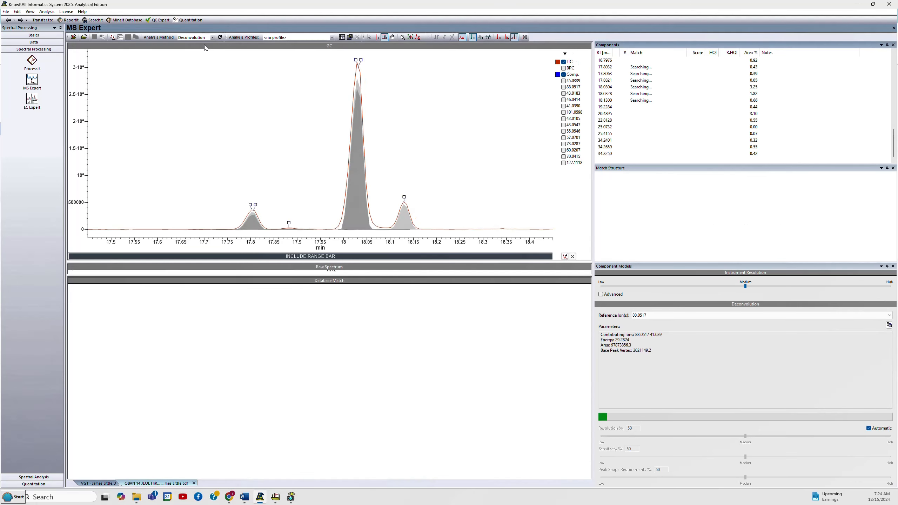
click(254, 205)
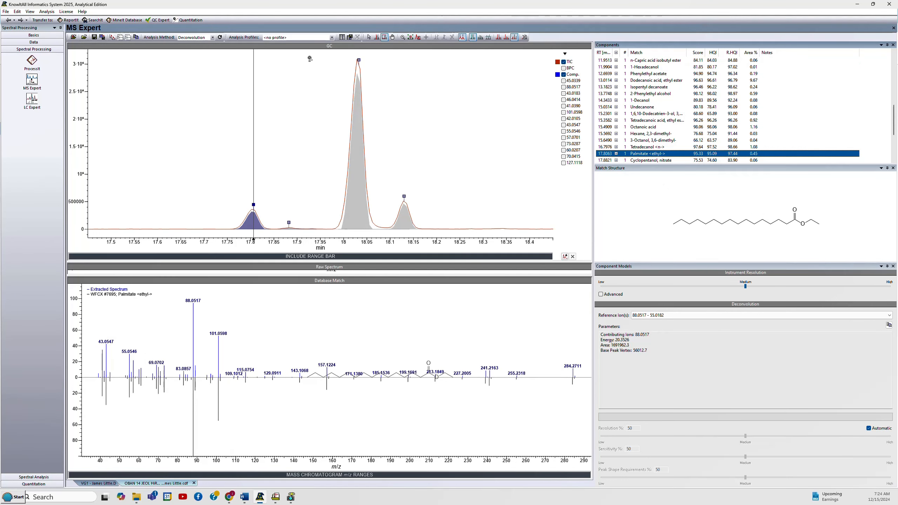
Switch the analysis method to Peak Picking and select the peak at about 17.8 min.
click(213, 38)
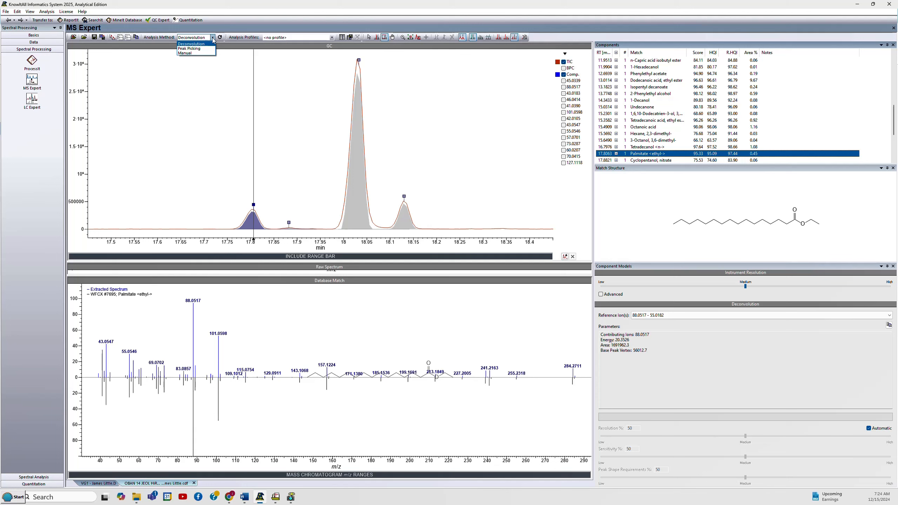
click(213, 39)
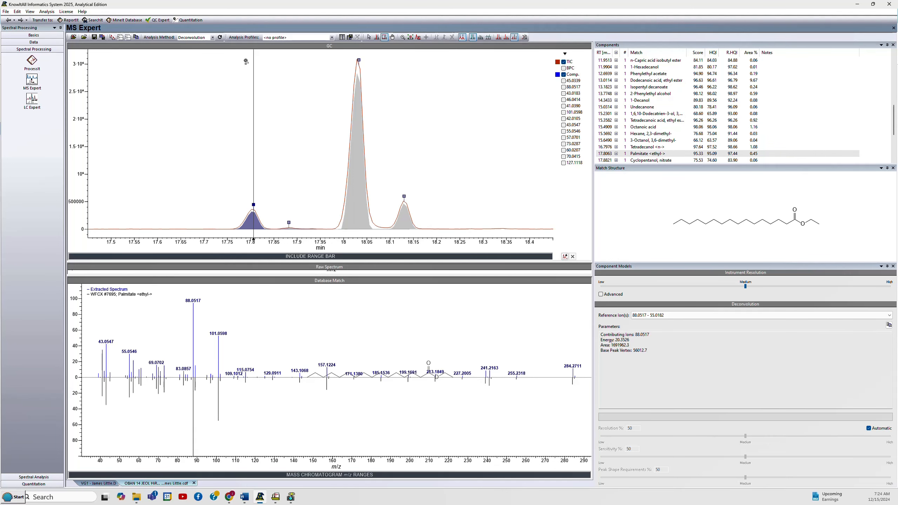
click(213, 38)
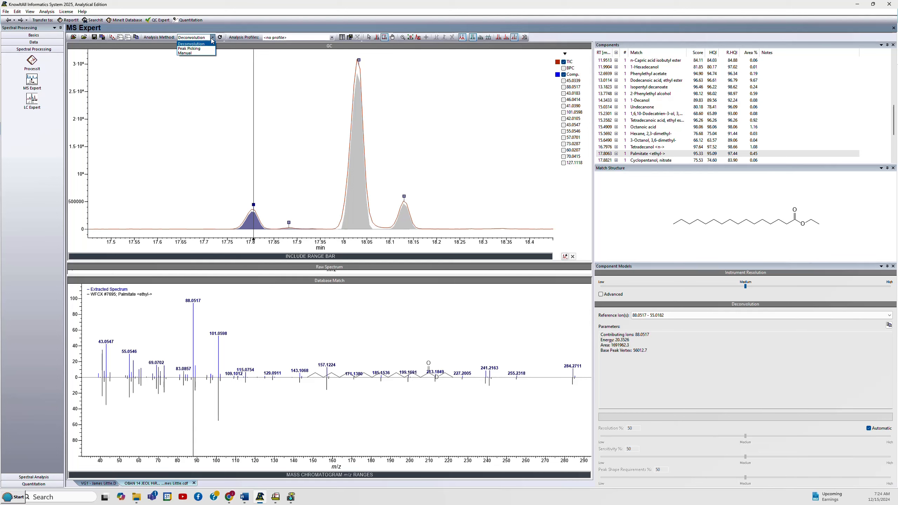
click(207, 50)
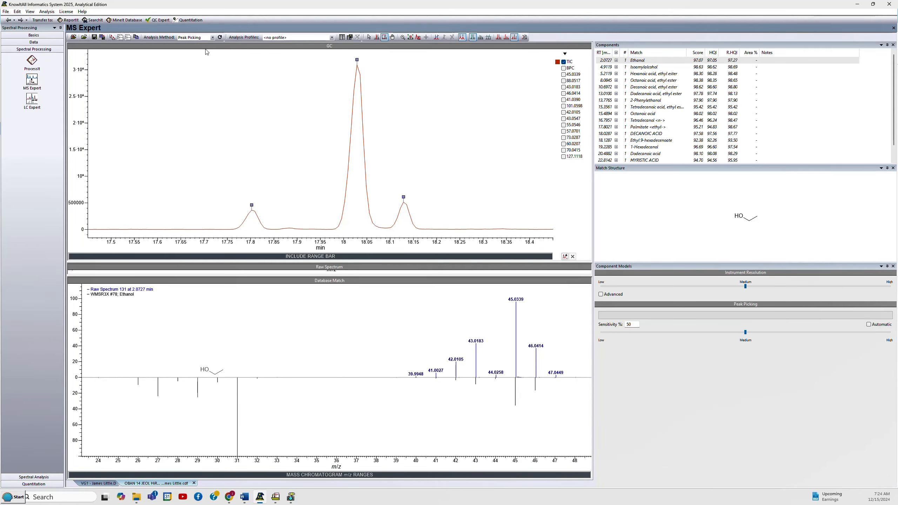
click(251, 205)
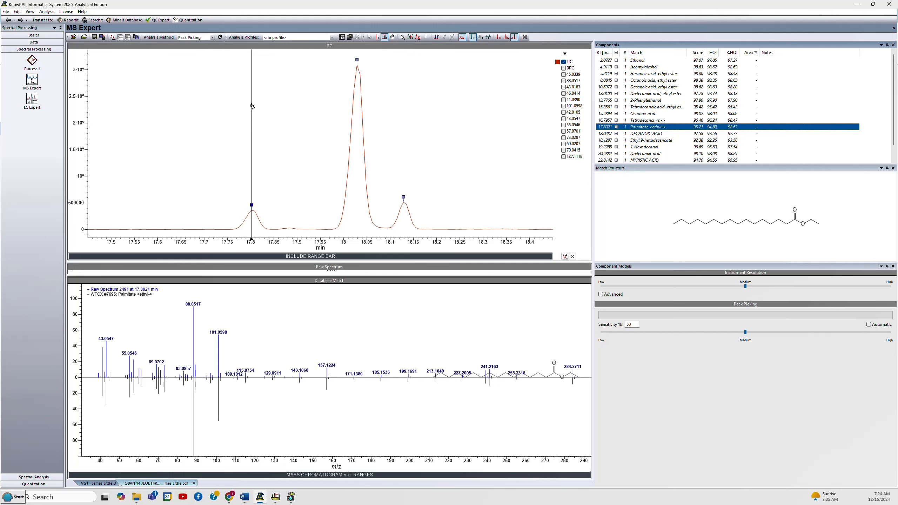
Switch the analysis method back to Manual.
click(213, 38)
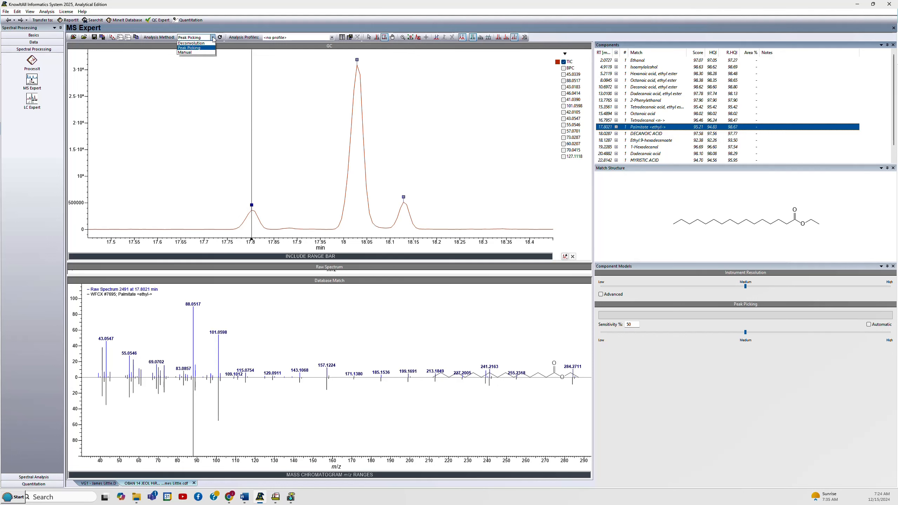
click(195, 53)
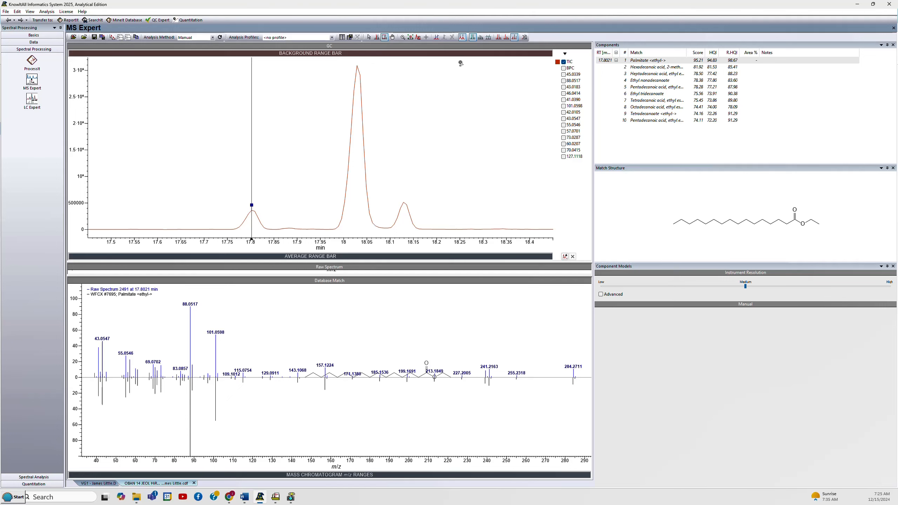
Zoom out to the full chromatogram and switch it to Selection Mode.
right_click(408, 93)
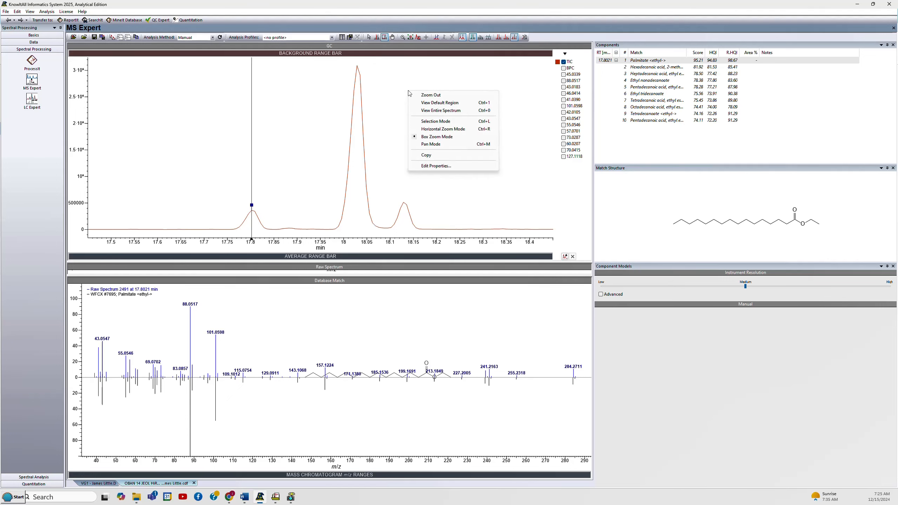
click(434, 97)
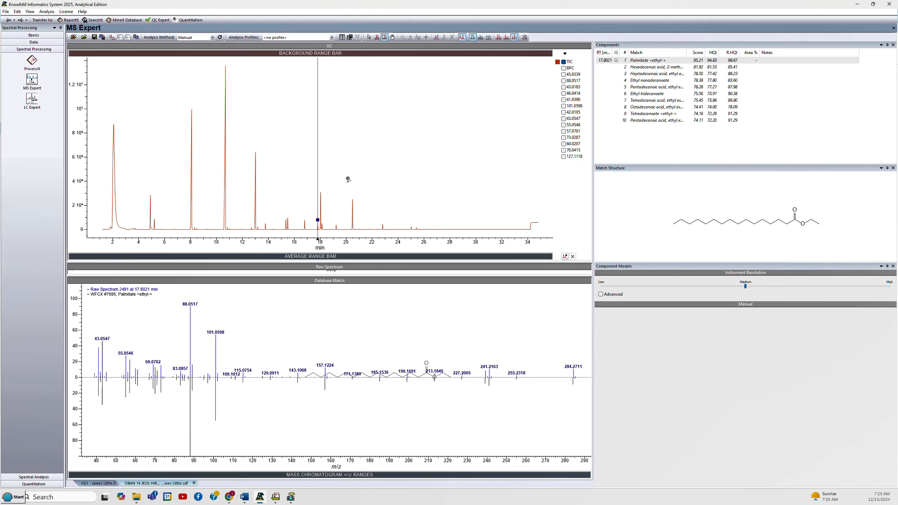
right_click(374, 86)
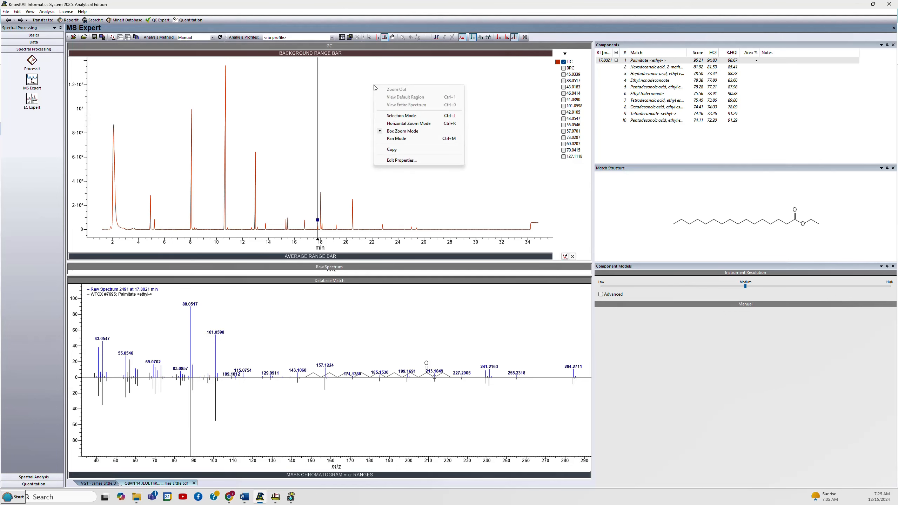
click(388, 116)
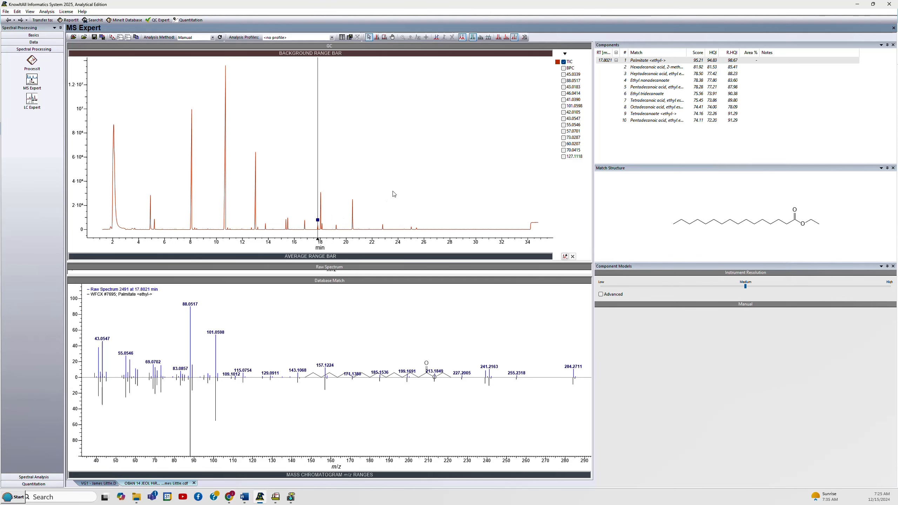
Turn on the crosshair tool.
right_click(351, 134)
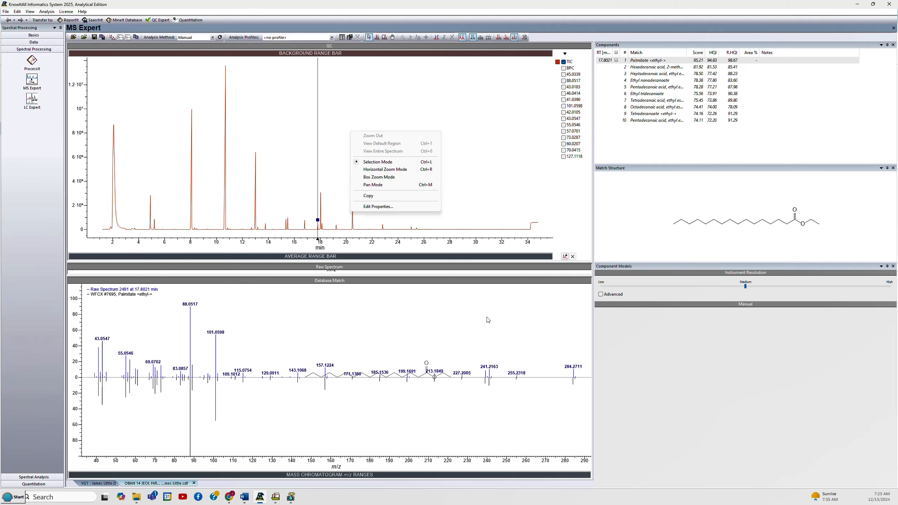
click(345, 57)
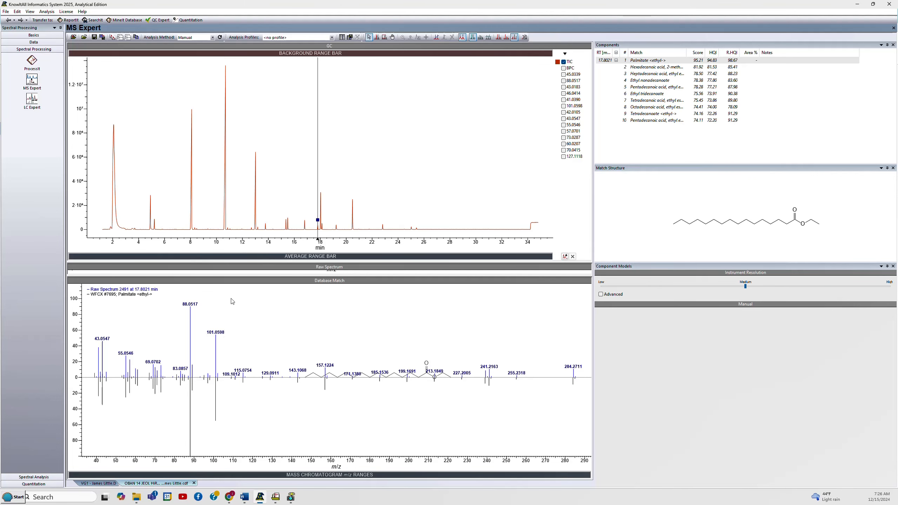
click(426, 37)
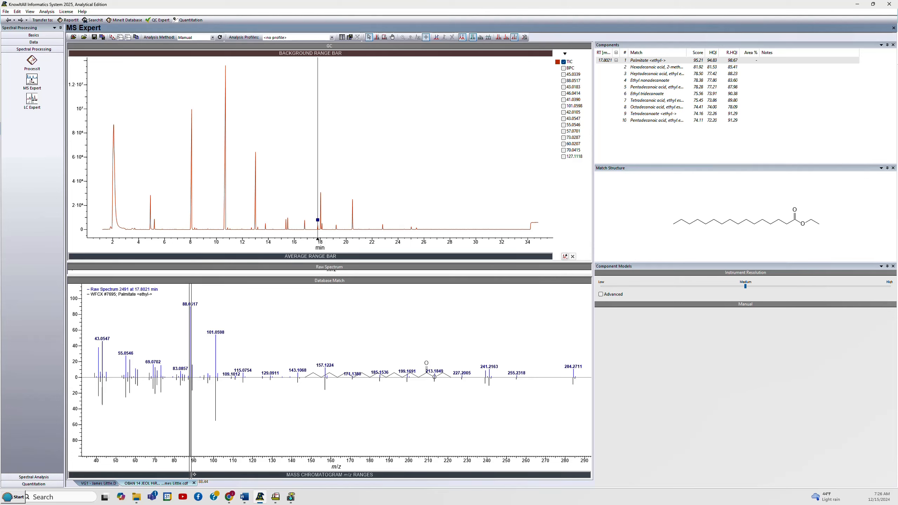
Extract an ion chromatogram around m/z 88.05 from the spectrum and display the traces stacked and scaled independently.
click(191, 474)
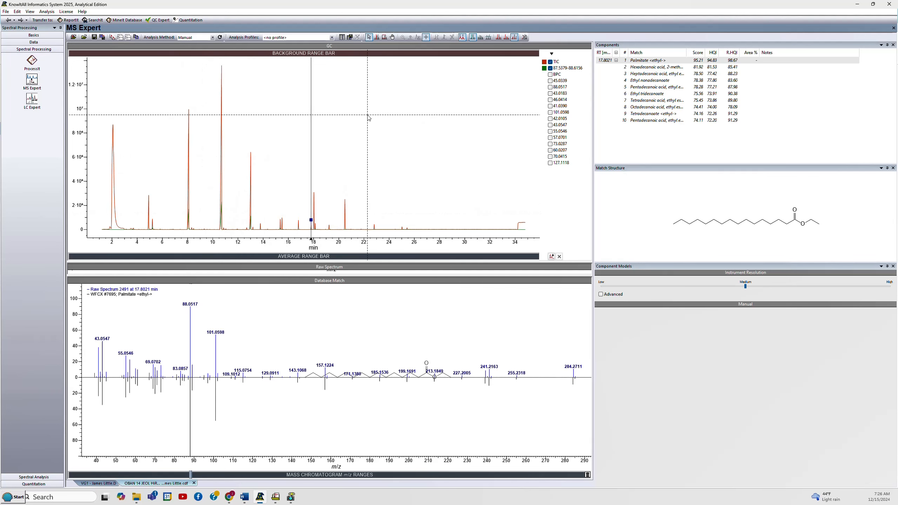
click(462, 37)
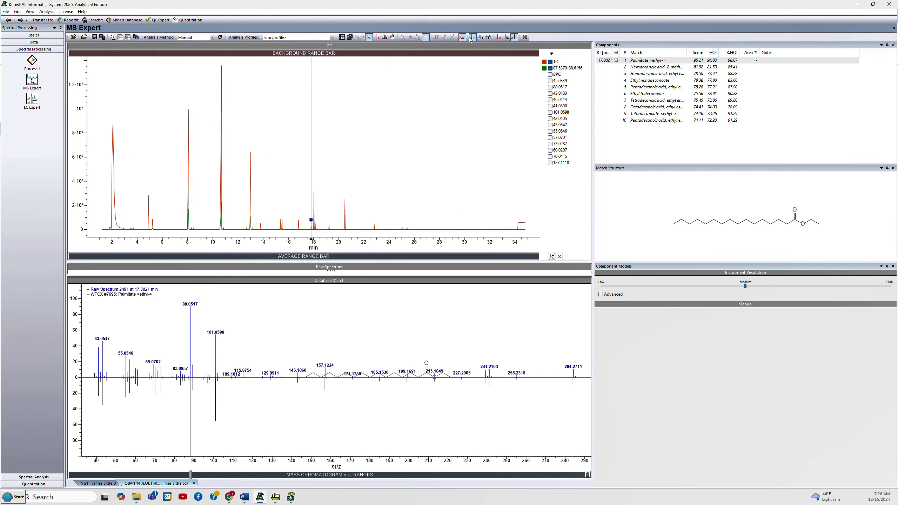
click(488, 37)
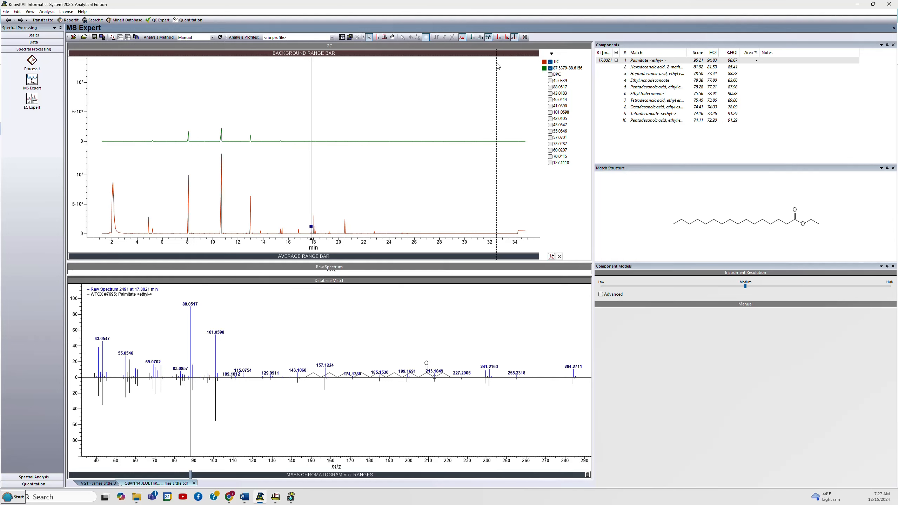
click(499, 38)
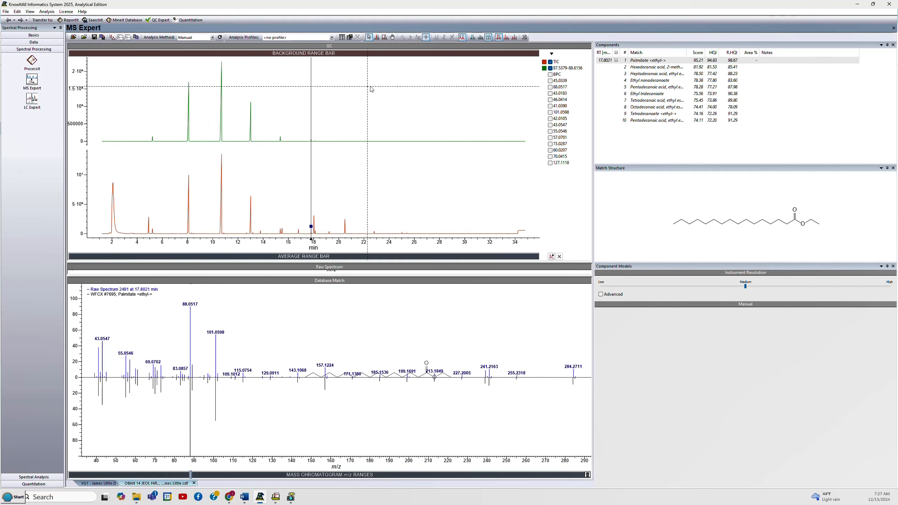
Show the 88.0517 ion chromatogram in place of the extracted range, then hide it again to leave only the TIC.
click(550, 68)
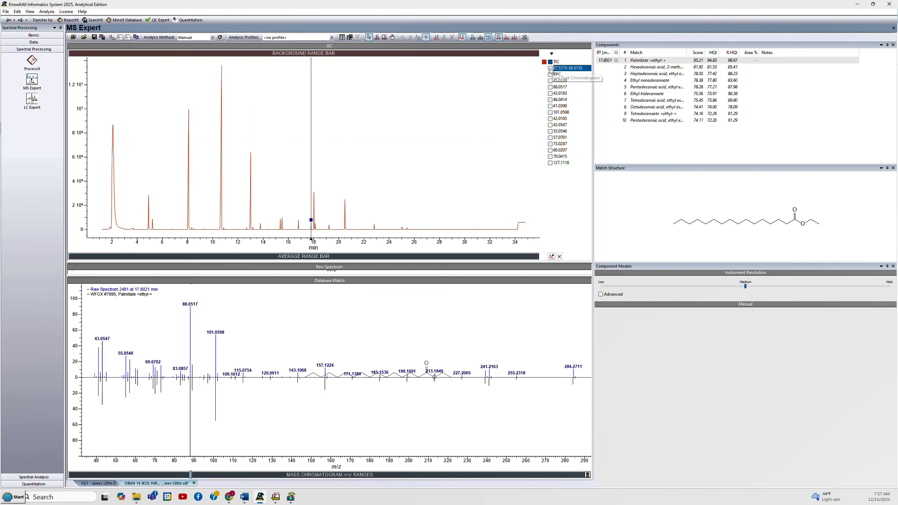
click(549, 87)
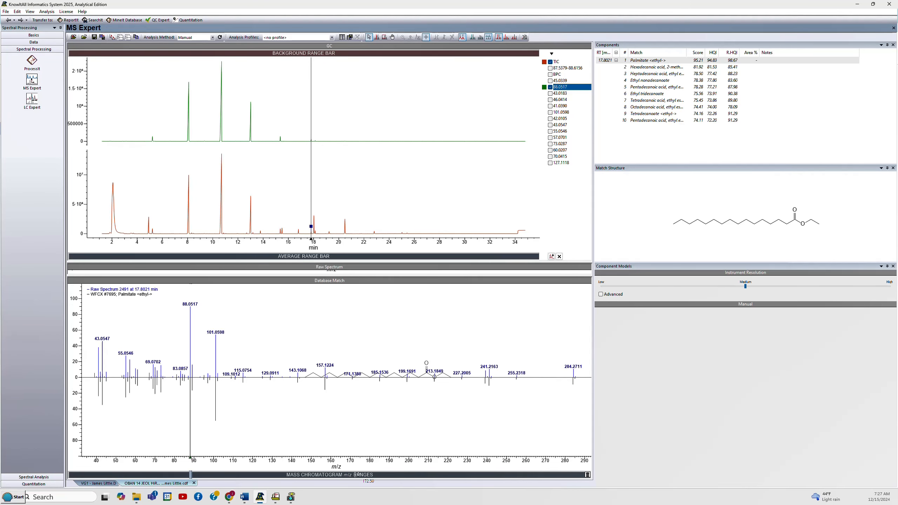
click(551, 54)
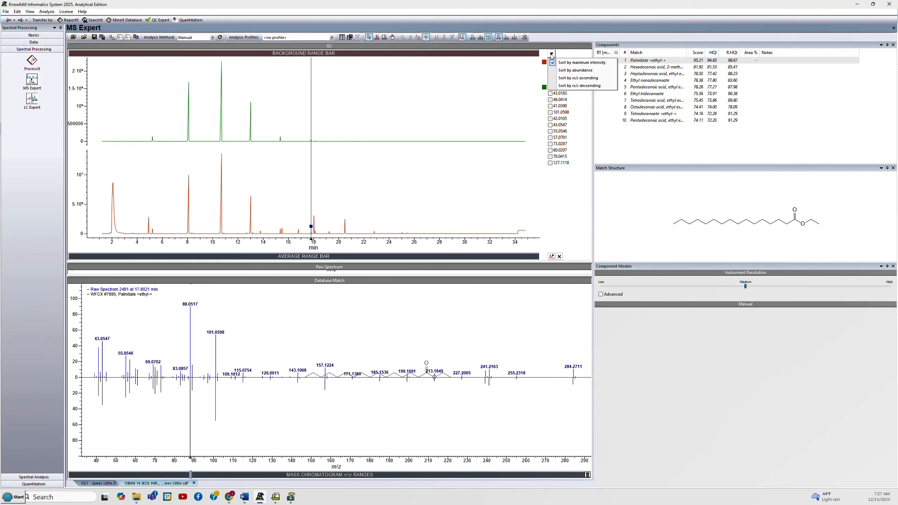
click(552, 257)
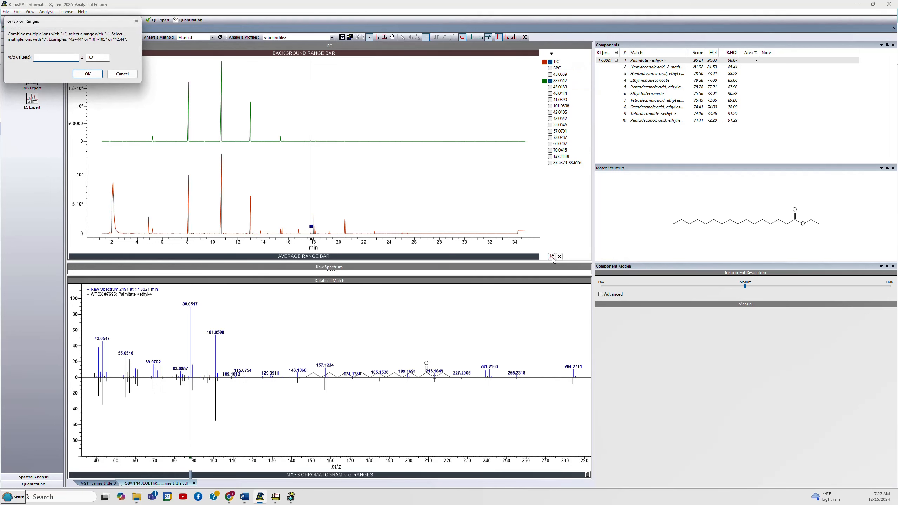
click(136, 22)
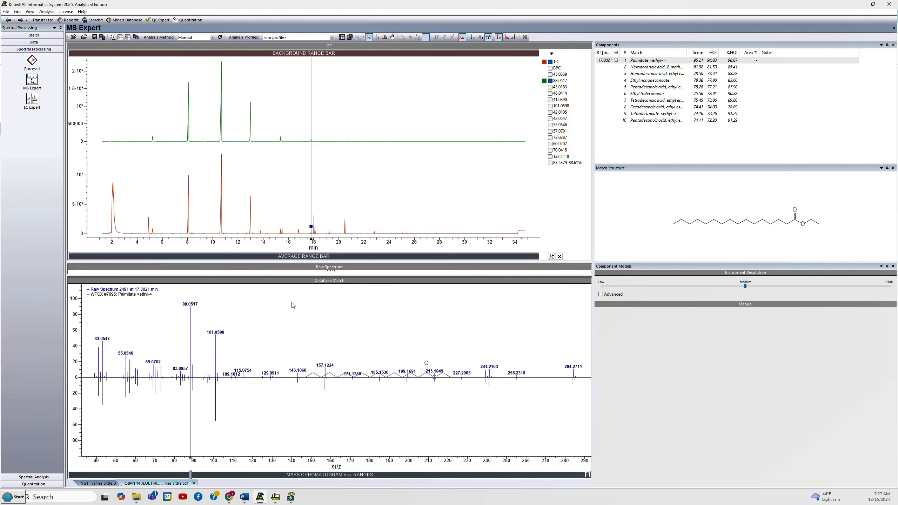
click(550, 81)
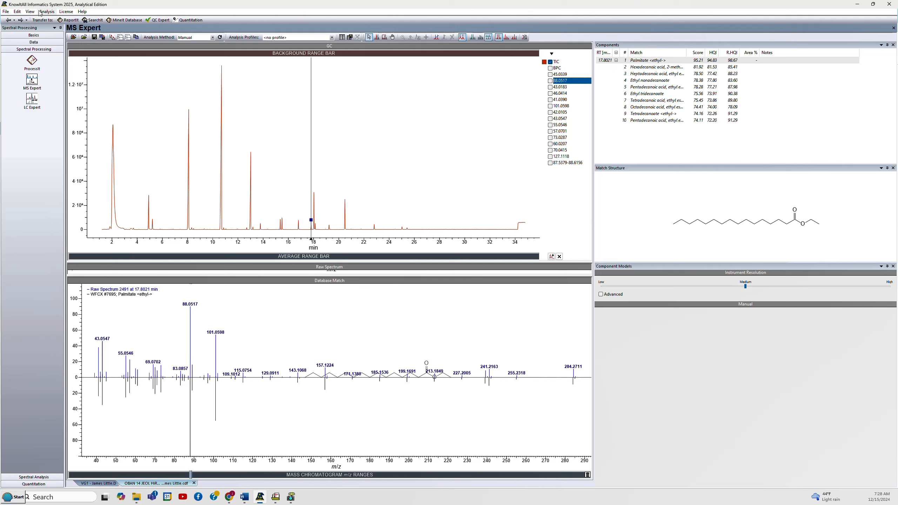
Open the peak area table and automatically integrate the chromatogram peaks, replacing the existing ranges.
click(17, 11)
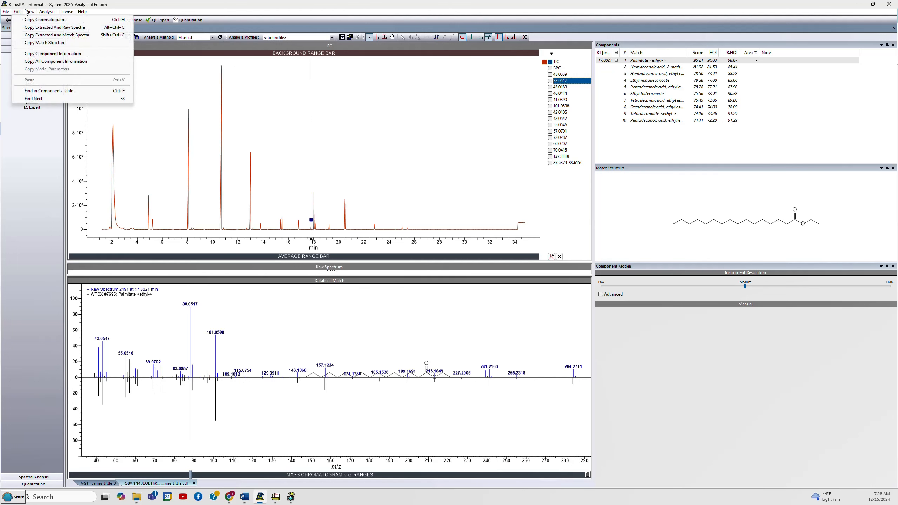
mouse_move(28, 12)
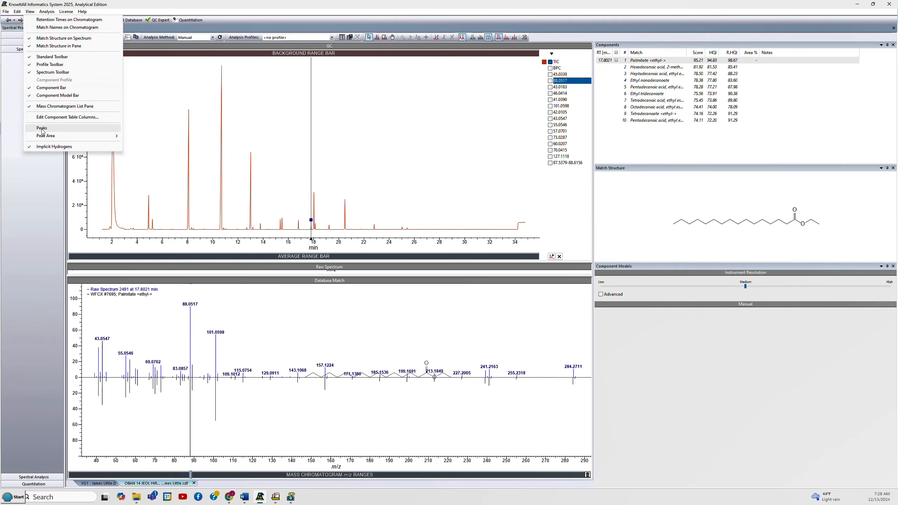
mouse_move(42, 137)
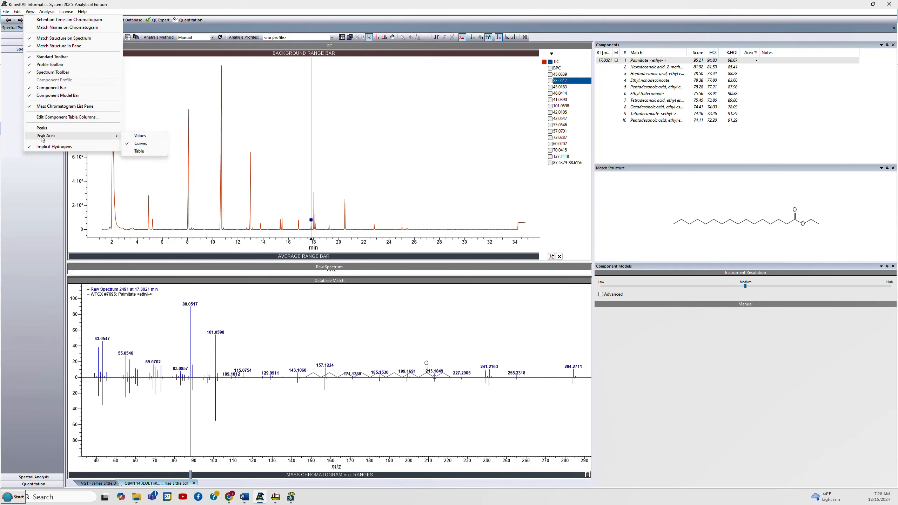
click(138, 152)
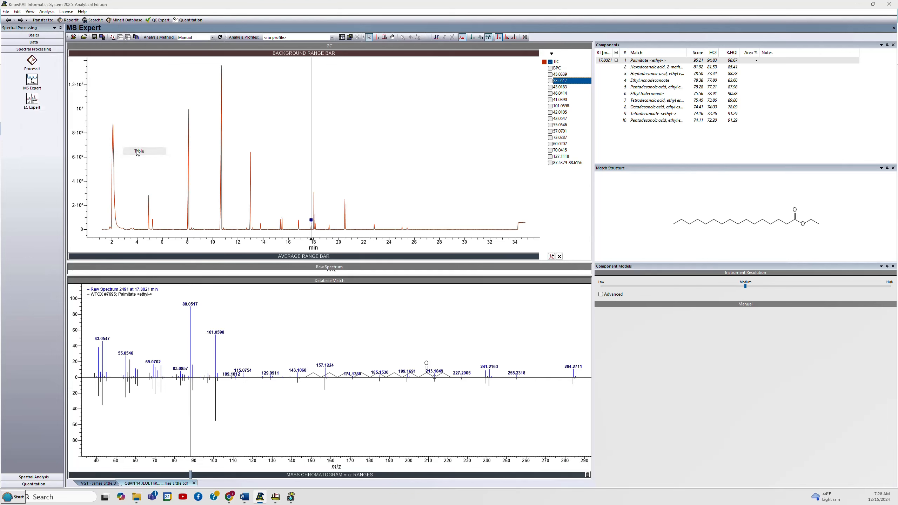
click(203, 82)
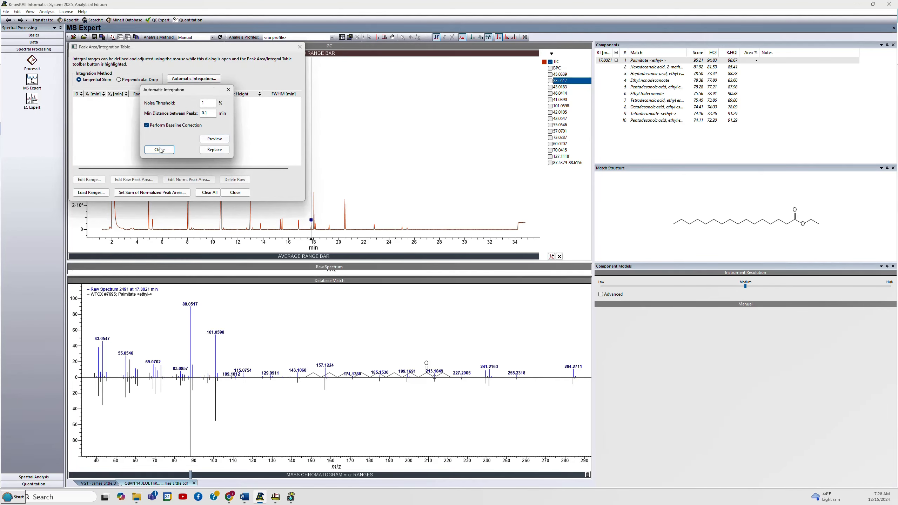
click(209, 139)
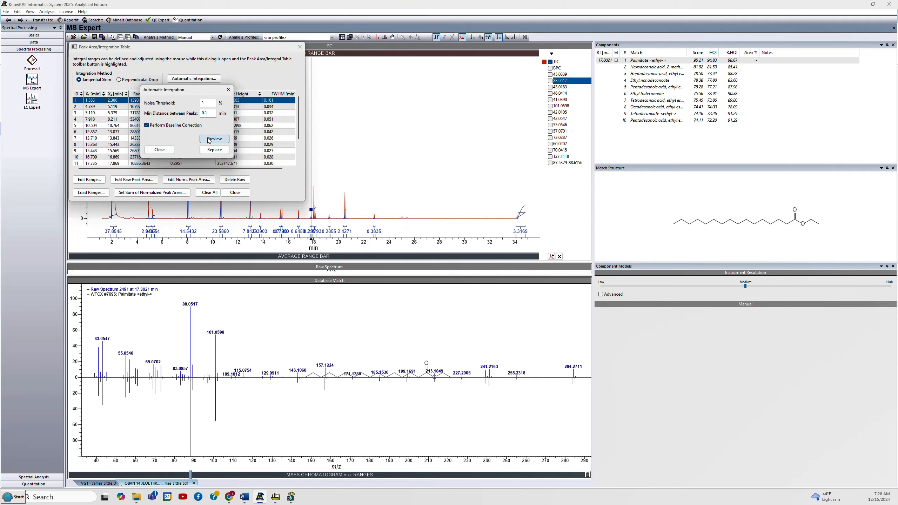
click(214, 150)
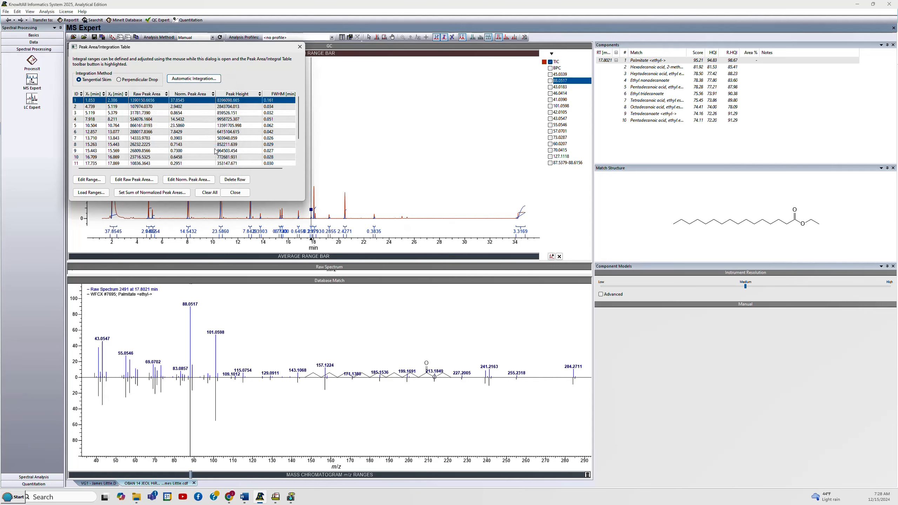
click(299, 46)
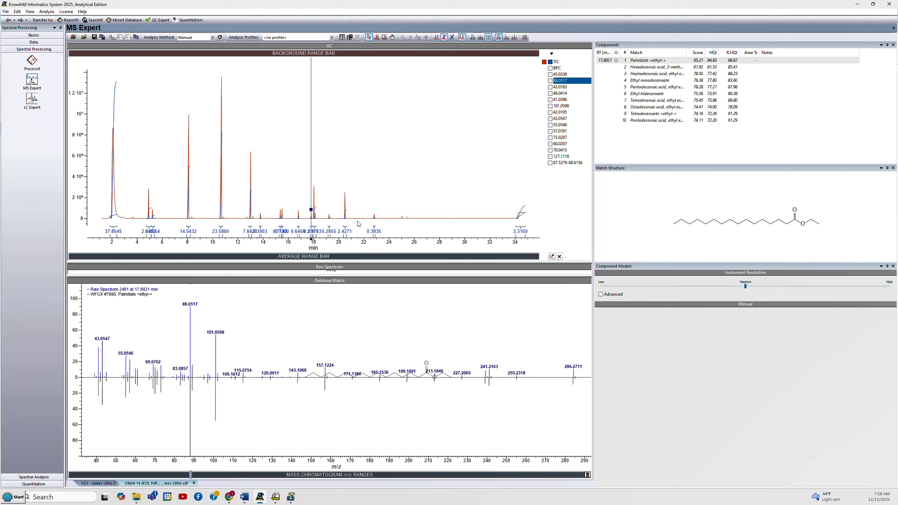